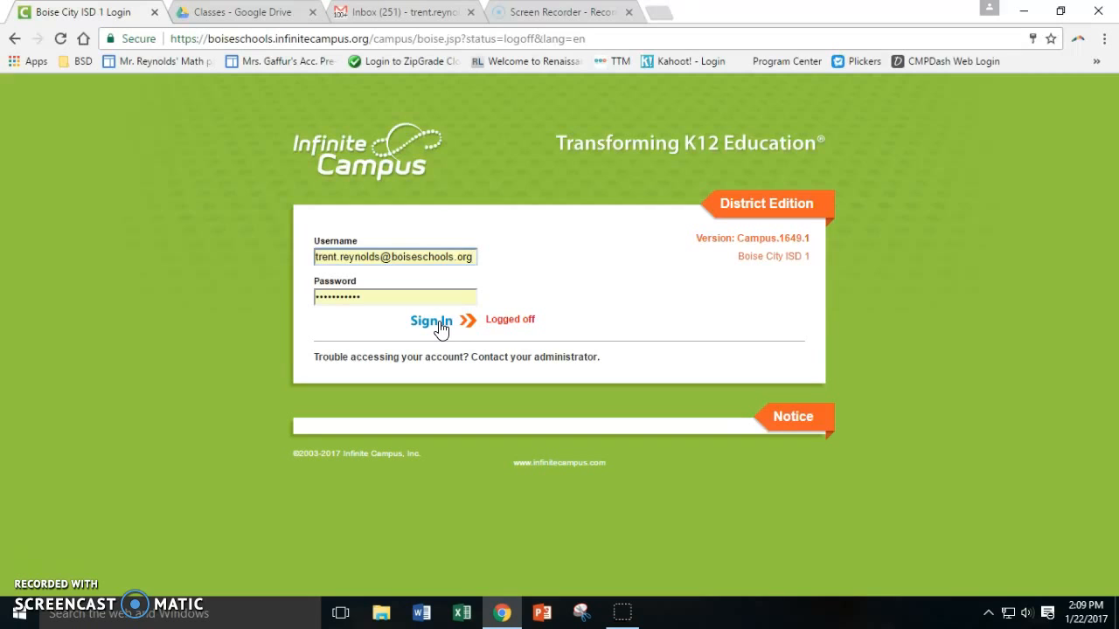
Sign in with the prefilled account credentials and open the Grade Book.
left_click(442, 326)
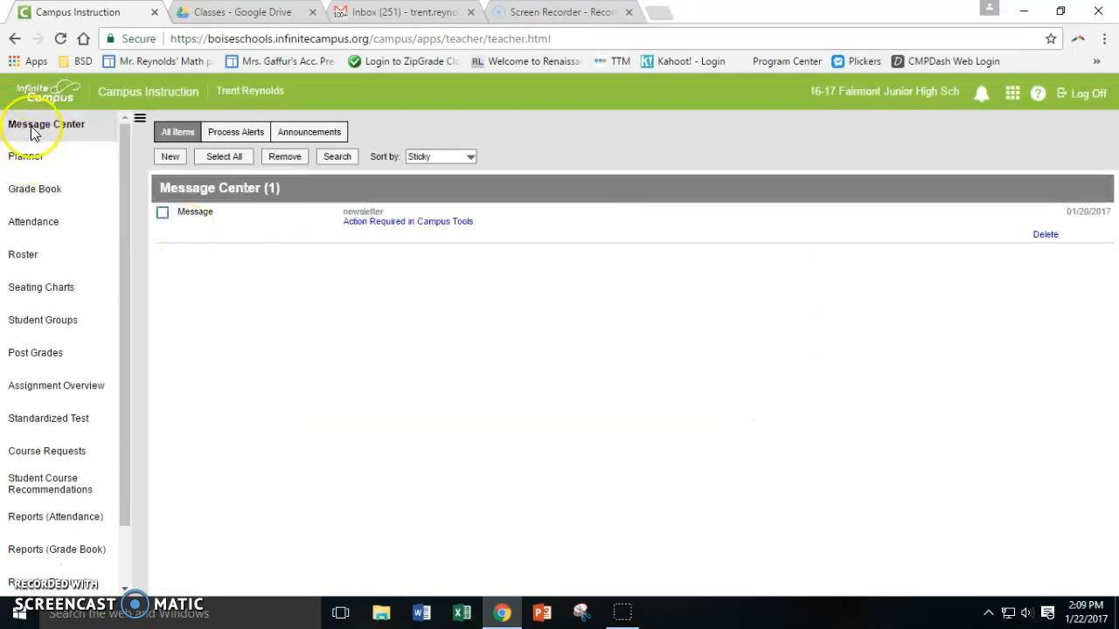
left_click(34, 191)
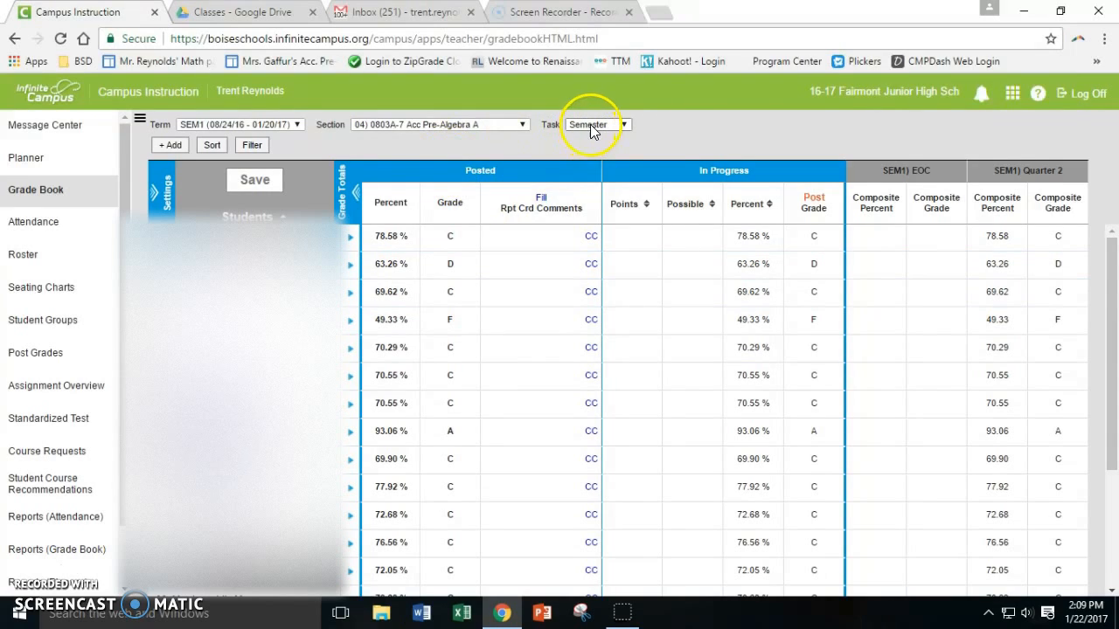
Show the SEM2 term, section 04) 0803B-7 Acc Pre-Algebra B and the Quarter 4 task in the grade book.
left_click(227, 125)
left_click(202, 148)
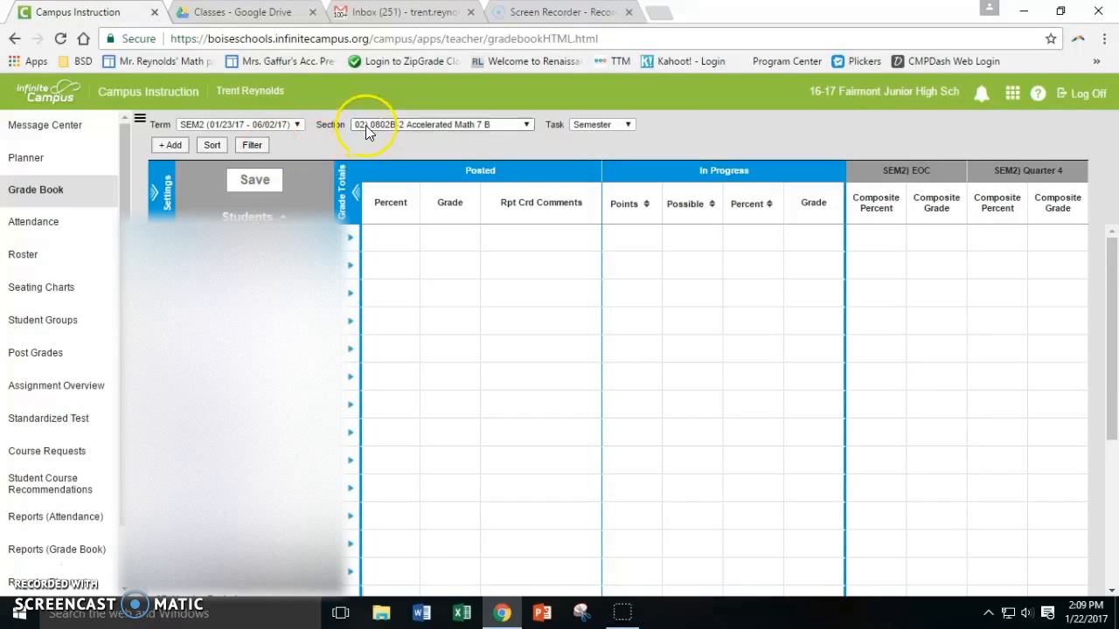
left_click(368, 131)
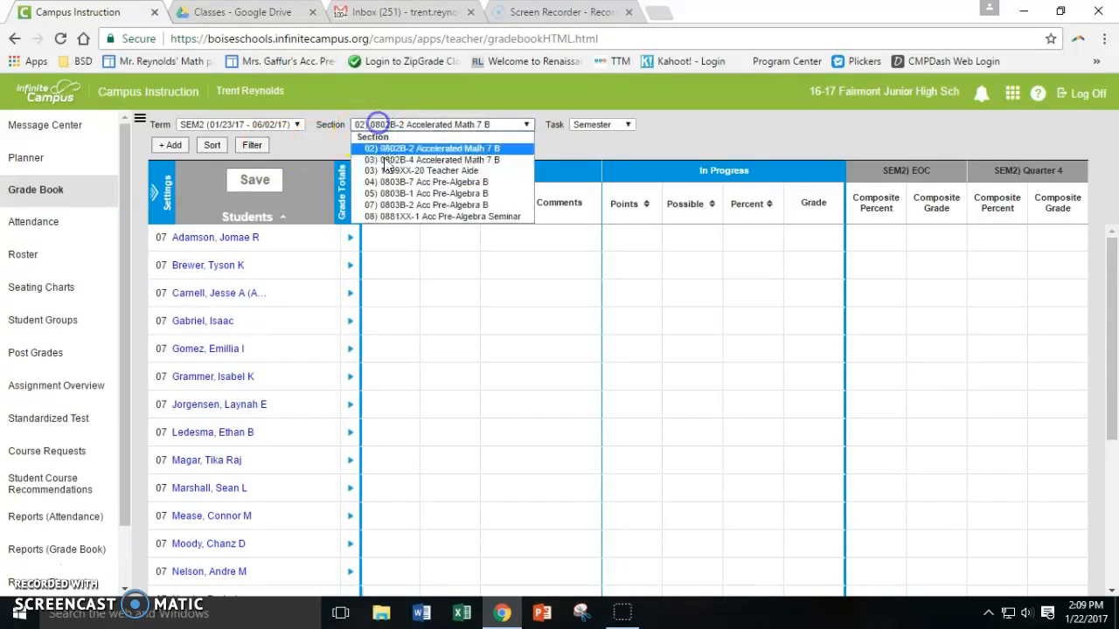
left_click(385, 181)
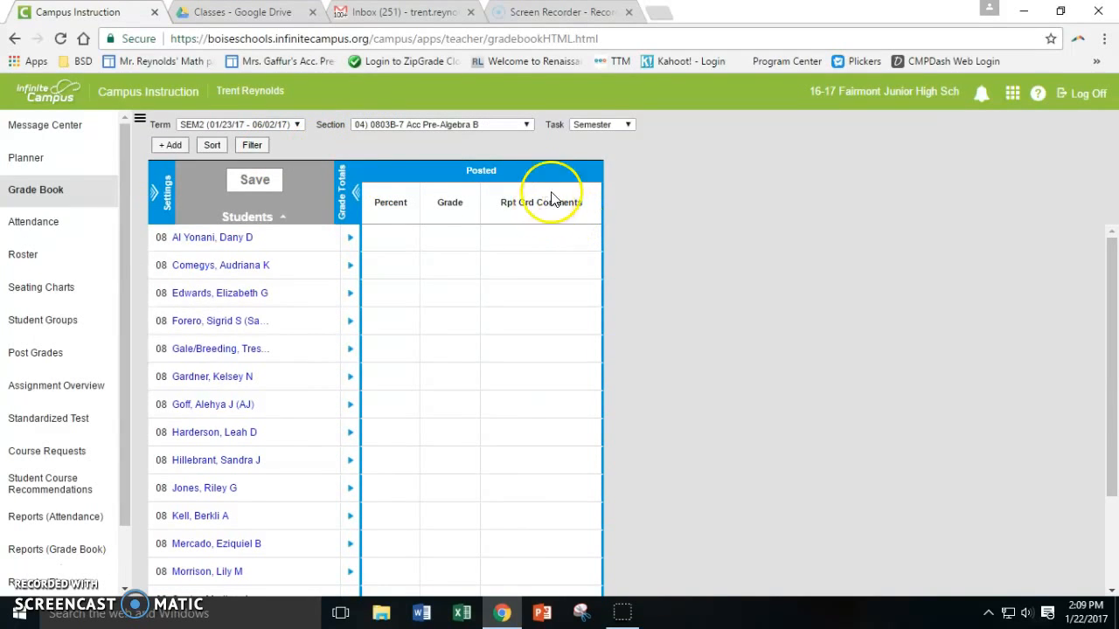
left_click(595, 124)
left_click(606, 163)
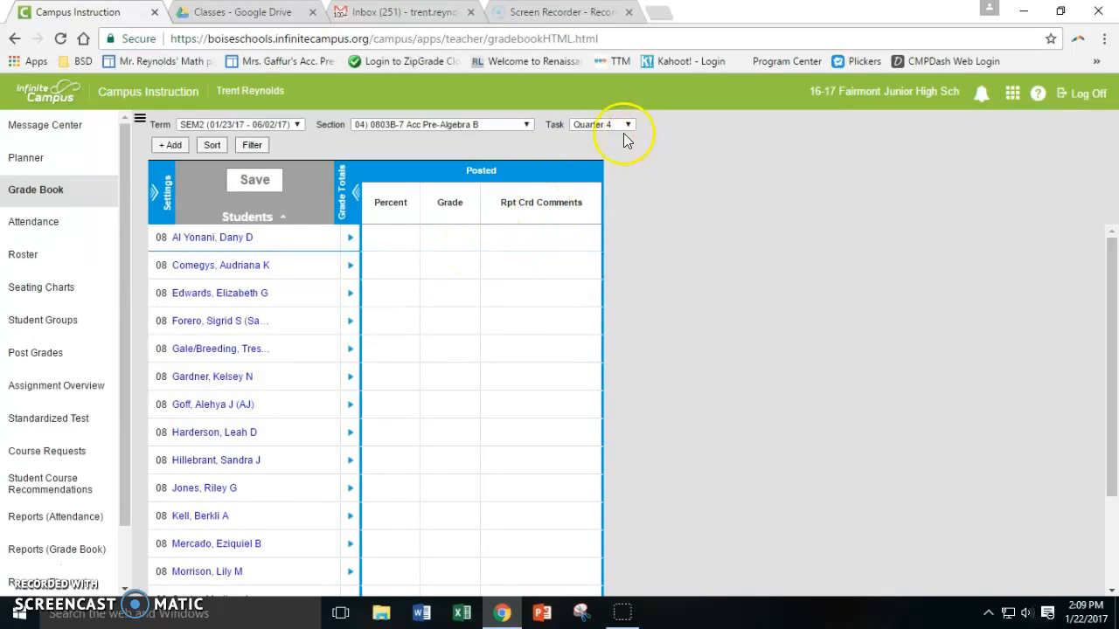
Open the Assessments category from the category list in the grade book settings.
left_click(168, 194)
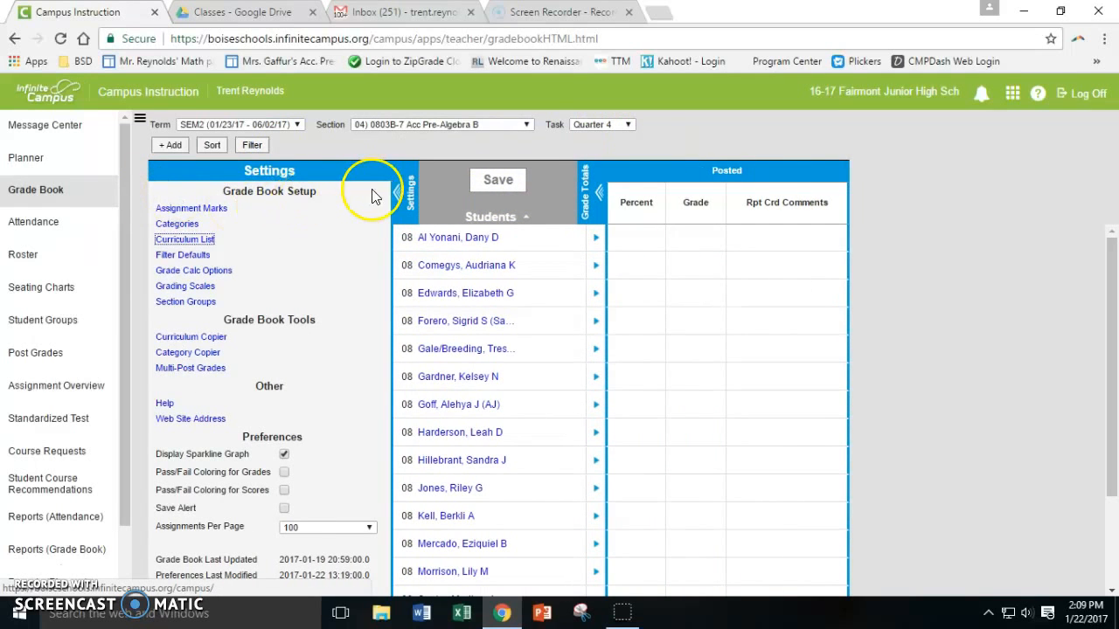
left_click(397, 194)
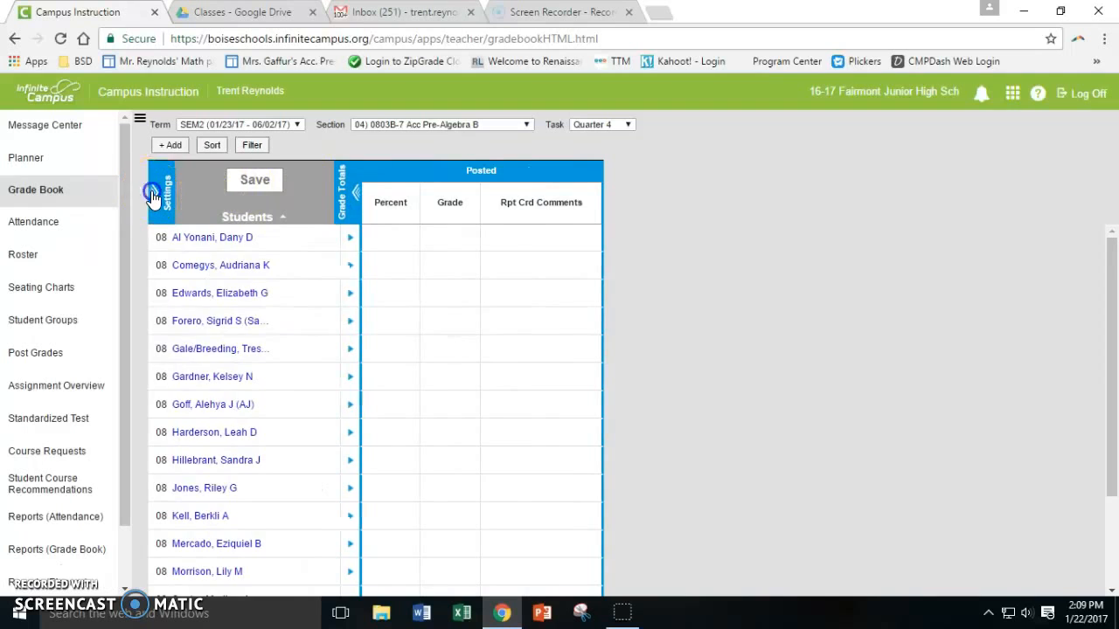
left_click(152, 194)
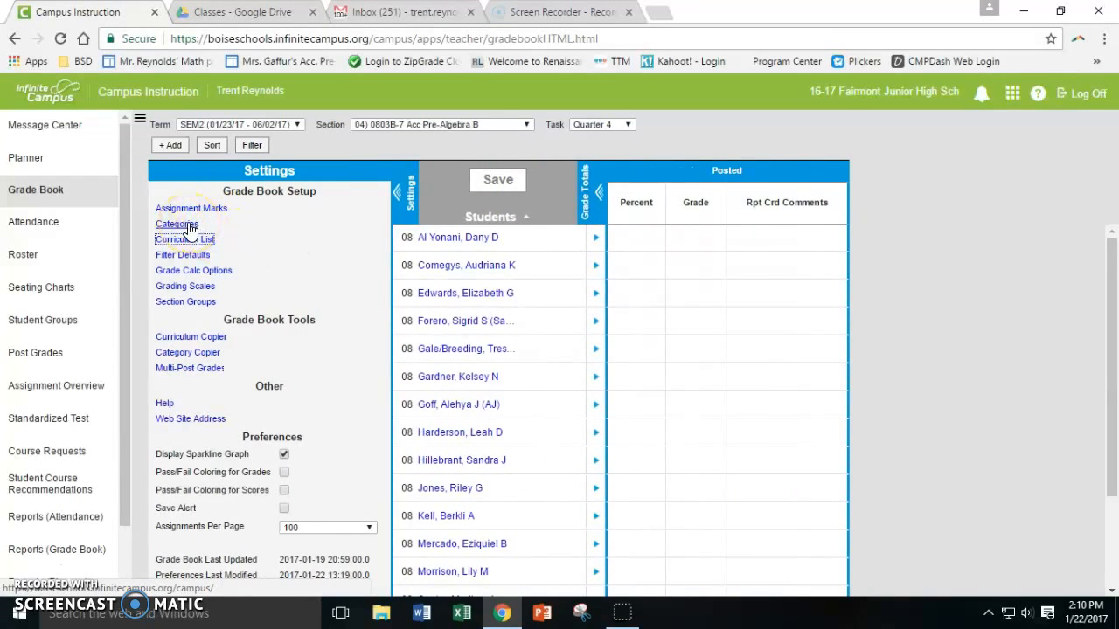
left_click(189, 227)
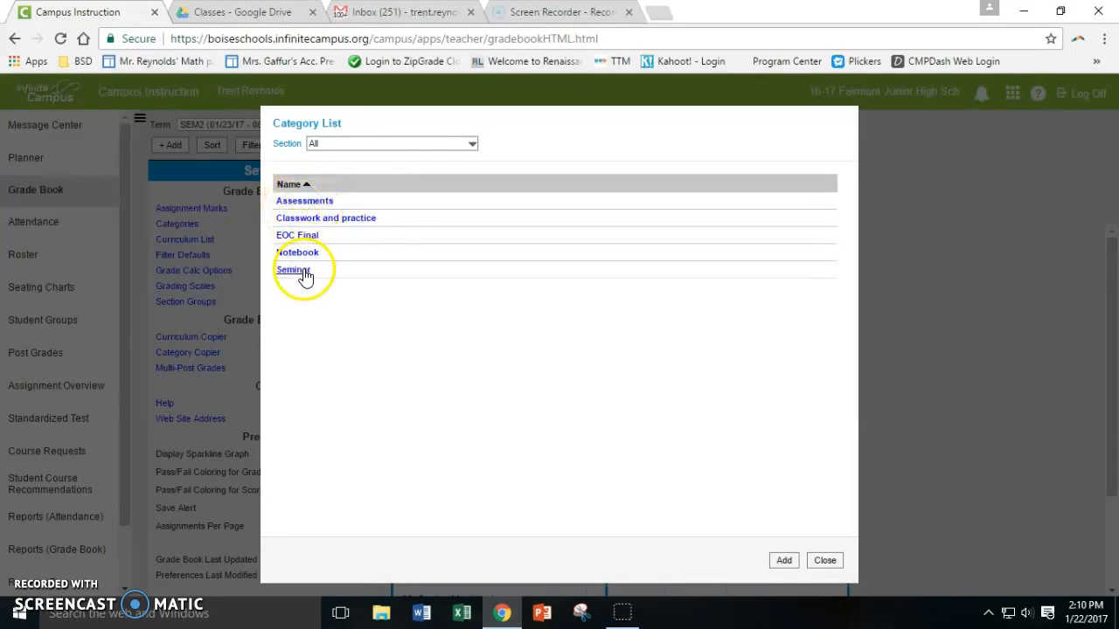
left_click(305, 202)
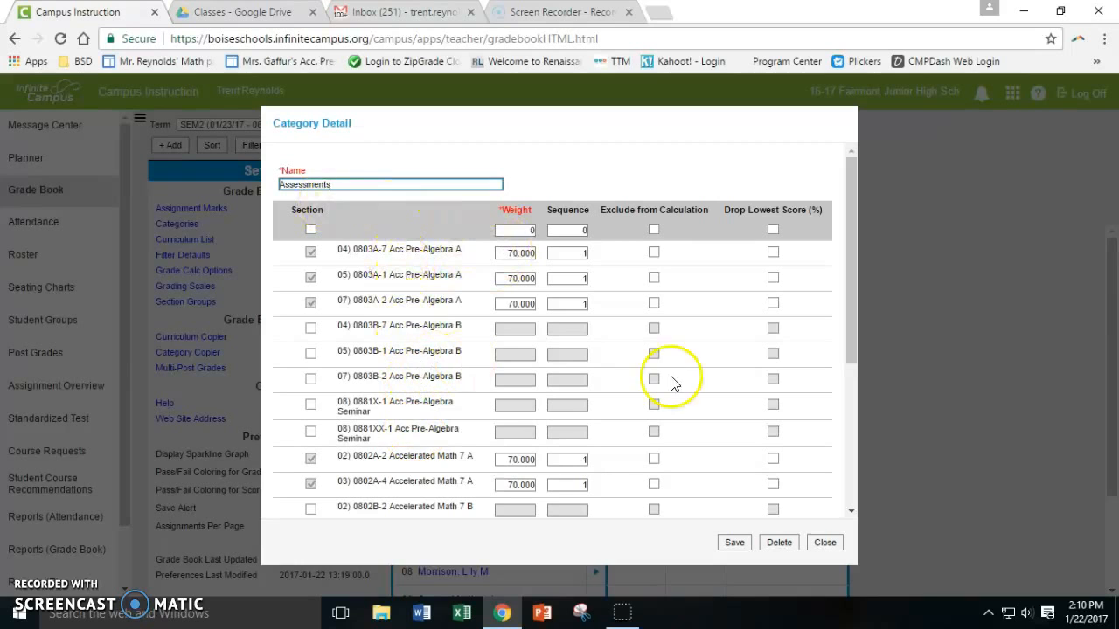
Apply the Assessments category to all sections except 0881X-1 and 0881XX-1 Acc Pre-Algebra Seminar and 1599XX-20 Teacher Aide.
scroll(855, 312, "down", 1)
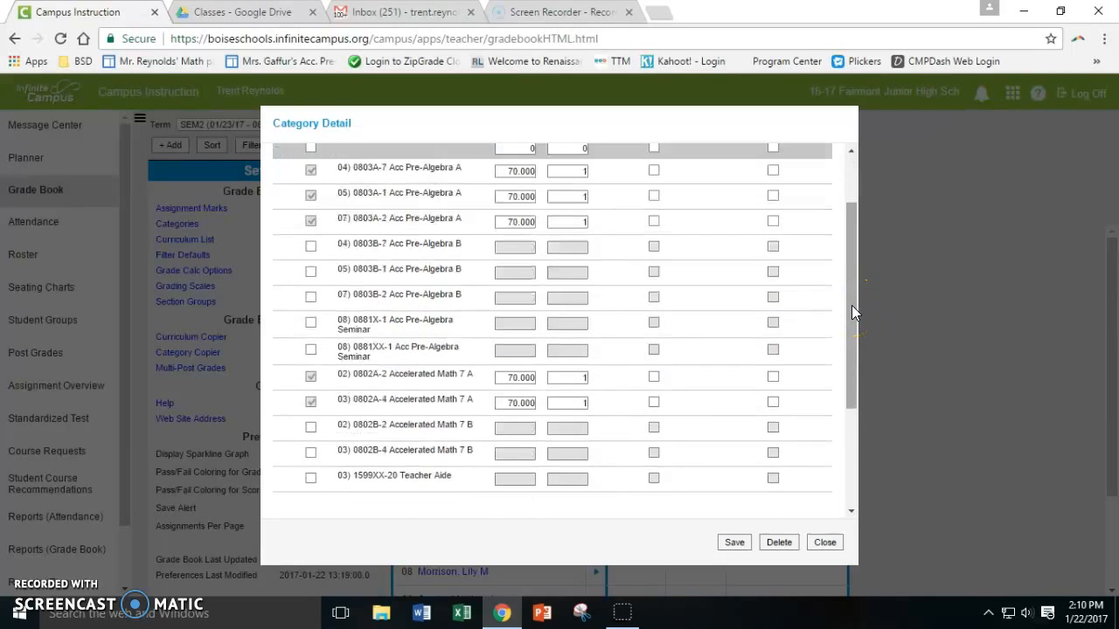
scroll(442, 344, "down", 2)
scroll(427, 278, "down", 1)
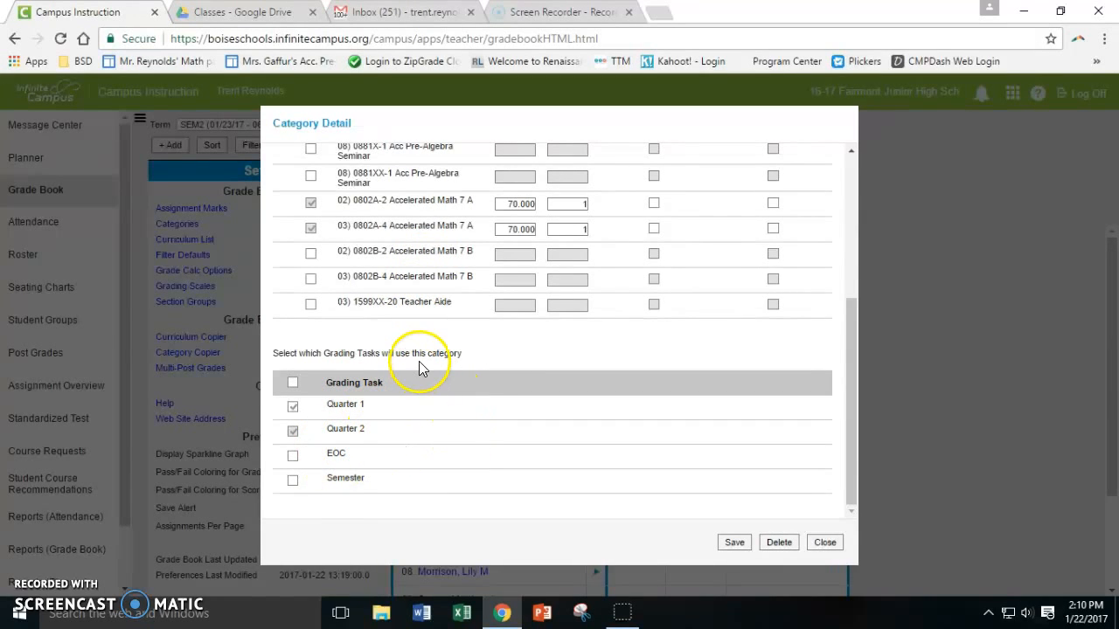
scroll(428, 363, "up", 3)
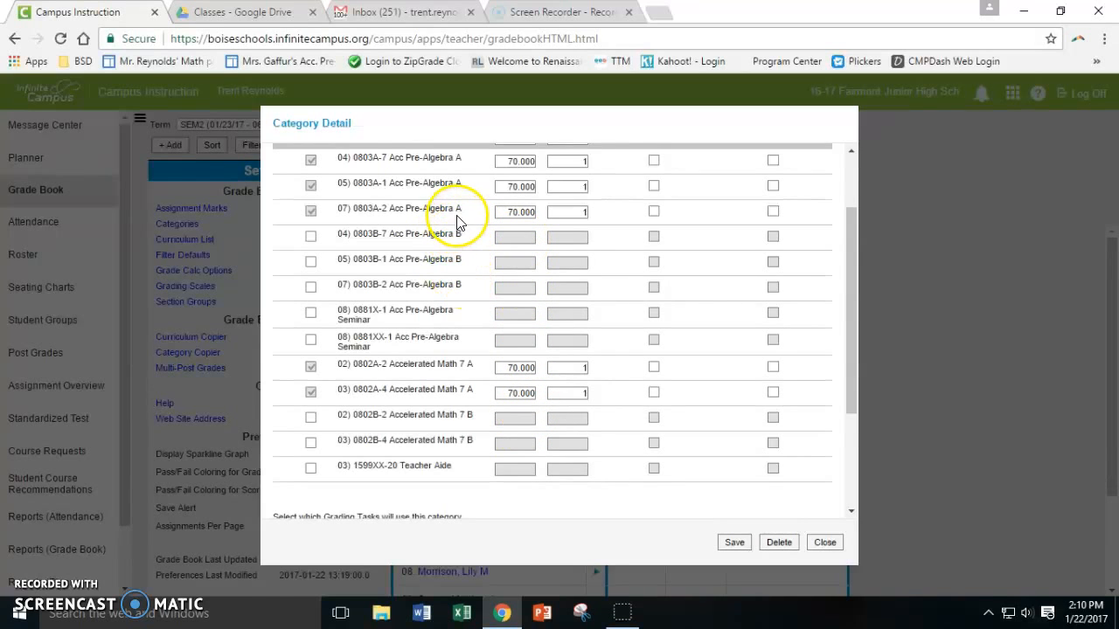
scroll(457, 218, "up", 2)
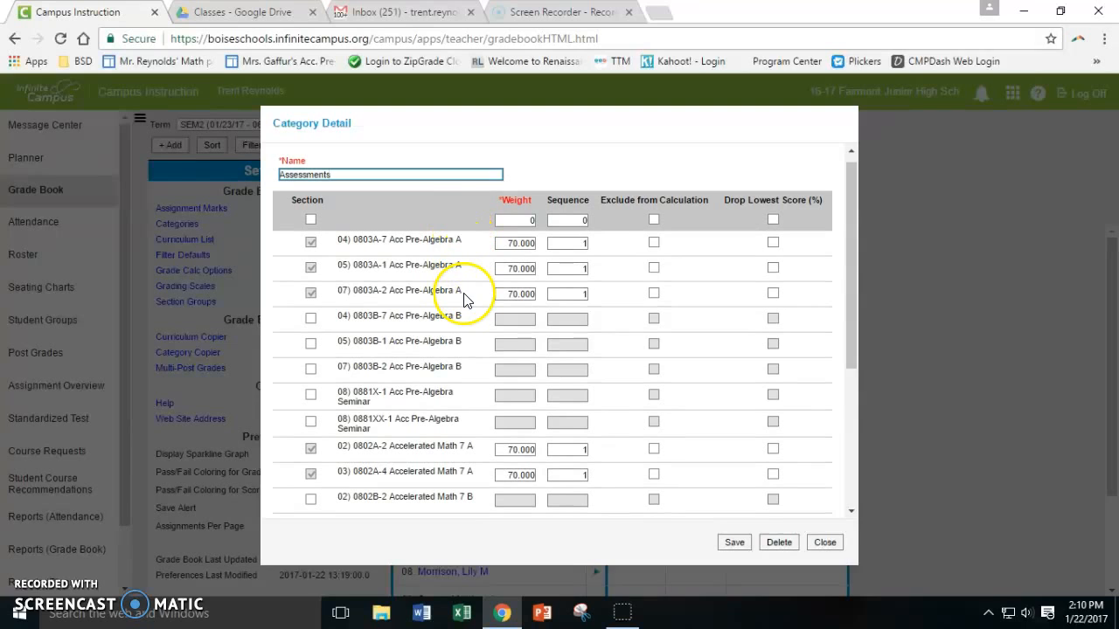
left_click(311, 220)
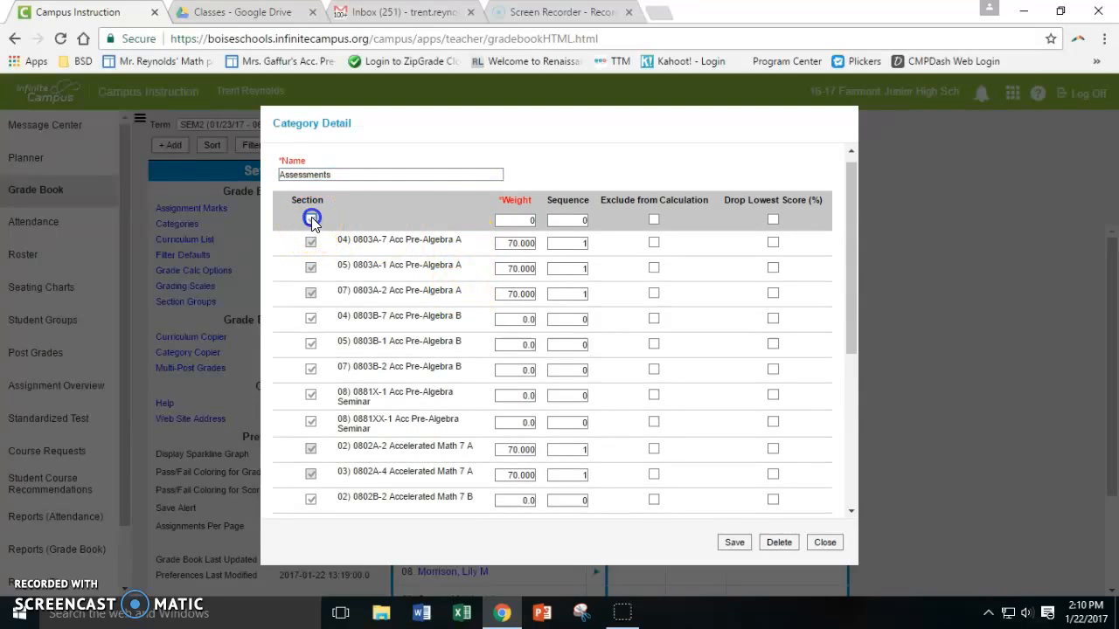
left_click(311, 423)
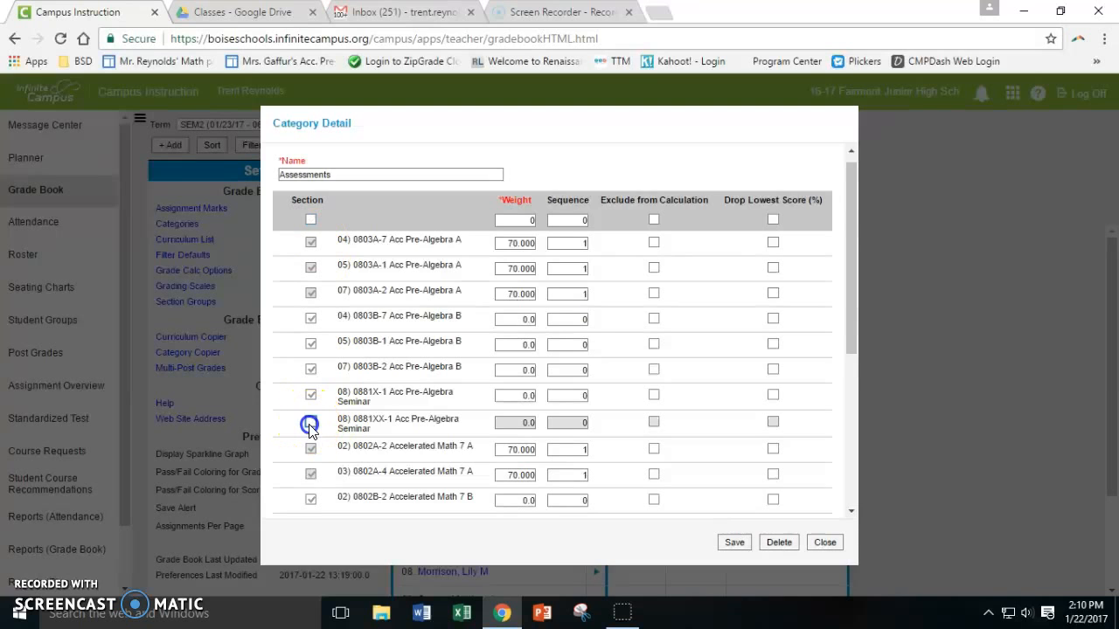
scroll(340, 423, "down", 2)
left_click(310, 386)
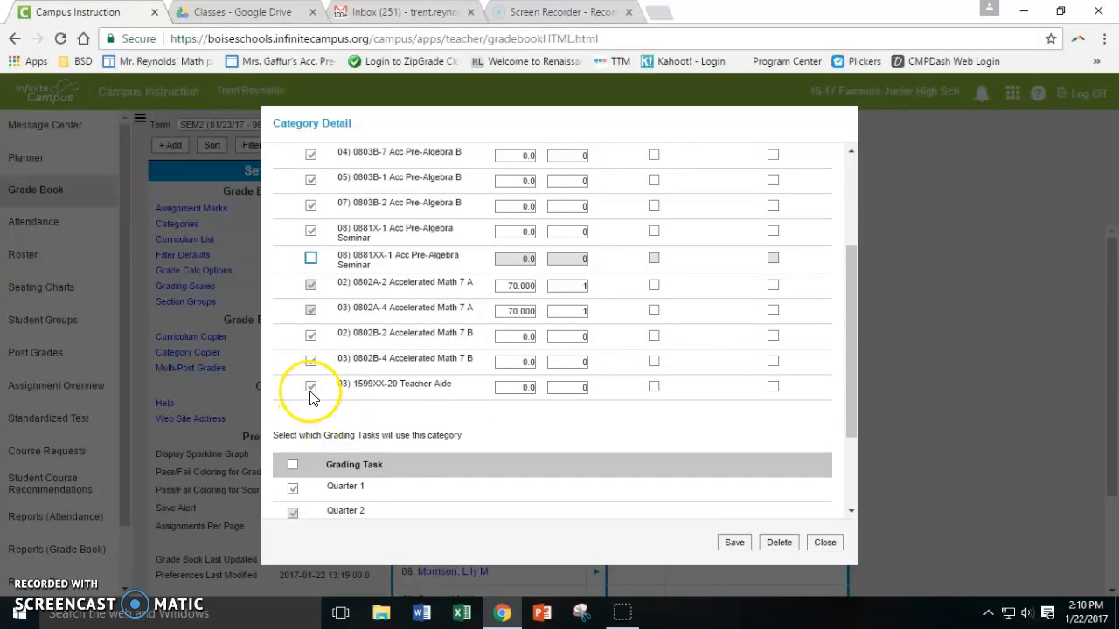
scroll(315, 298, "up", 1)
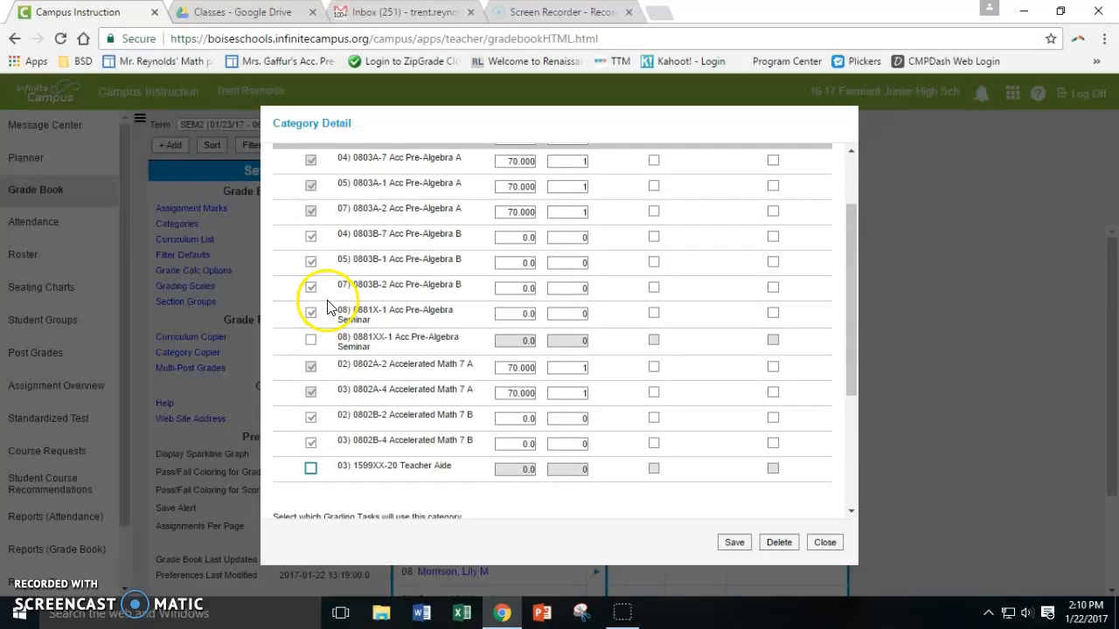
left_click(310, 313)
Set the Assessments weight to 70 for all included sections, assign the category to Quarter 4 and save it.
scroll(512, 271, "up", 1)
left_click(524, 227)
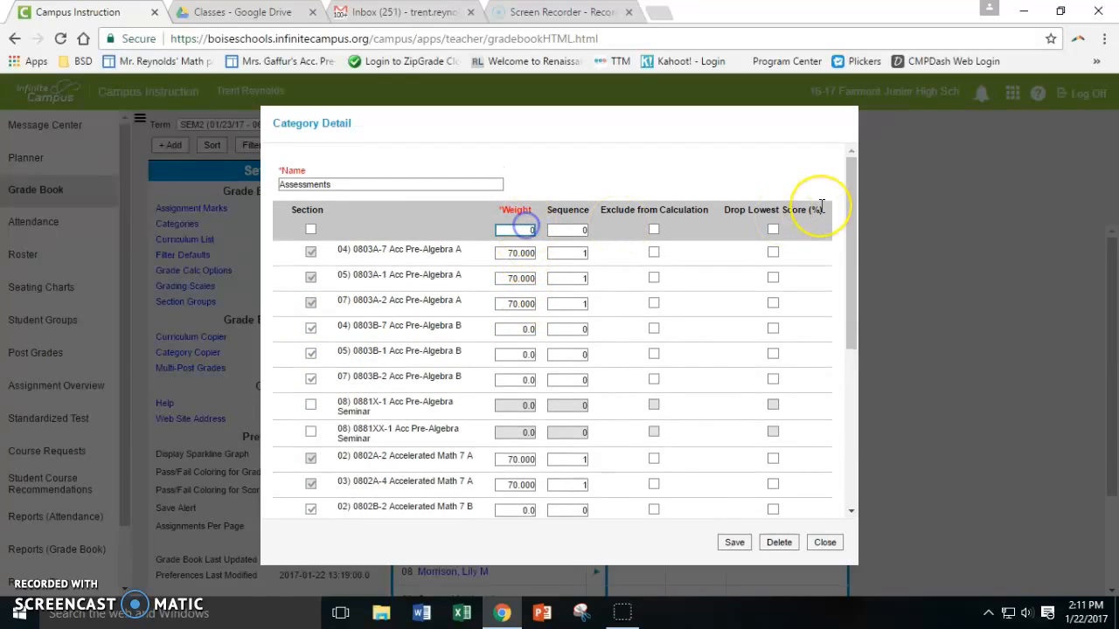
type("70")
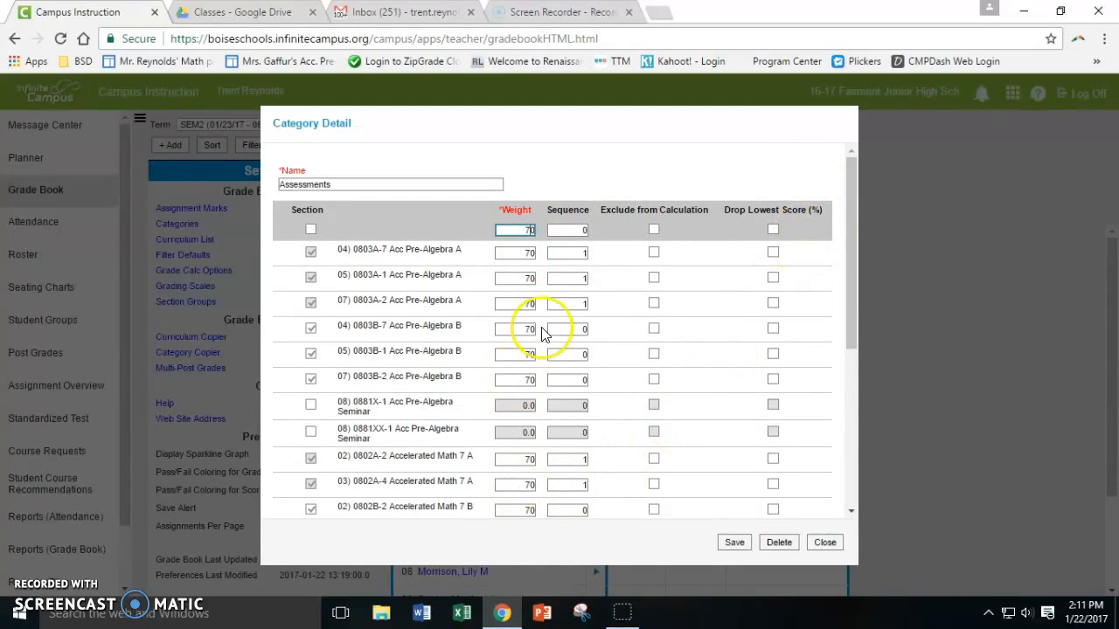
scroll(516, 282, "down", 1)
scroll(524, 286, "down", 3)
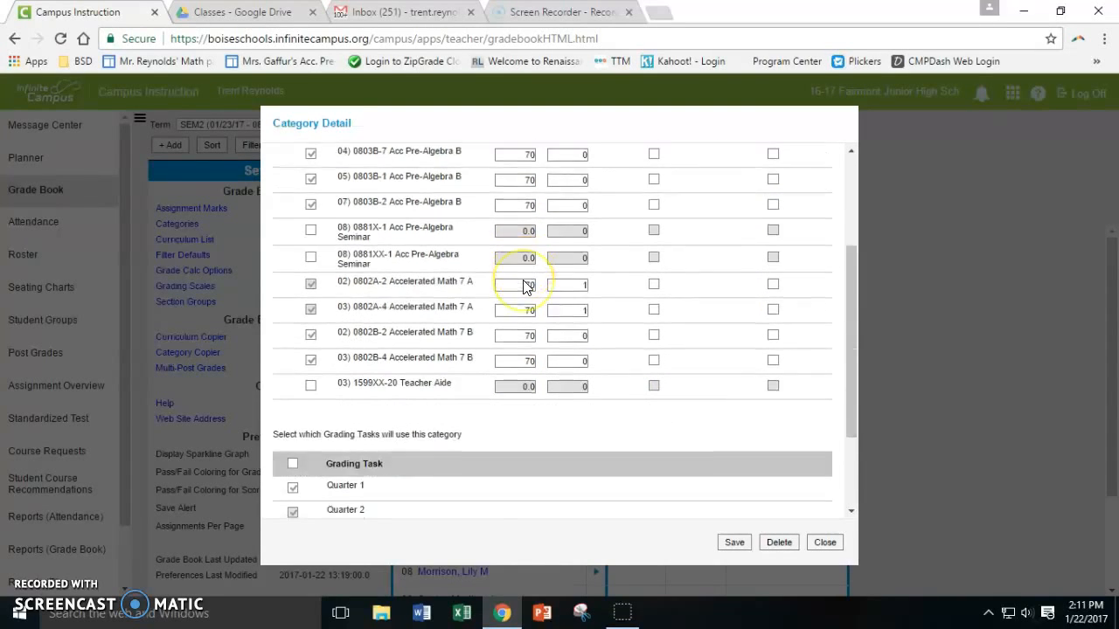
left_click(292, 432)
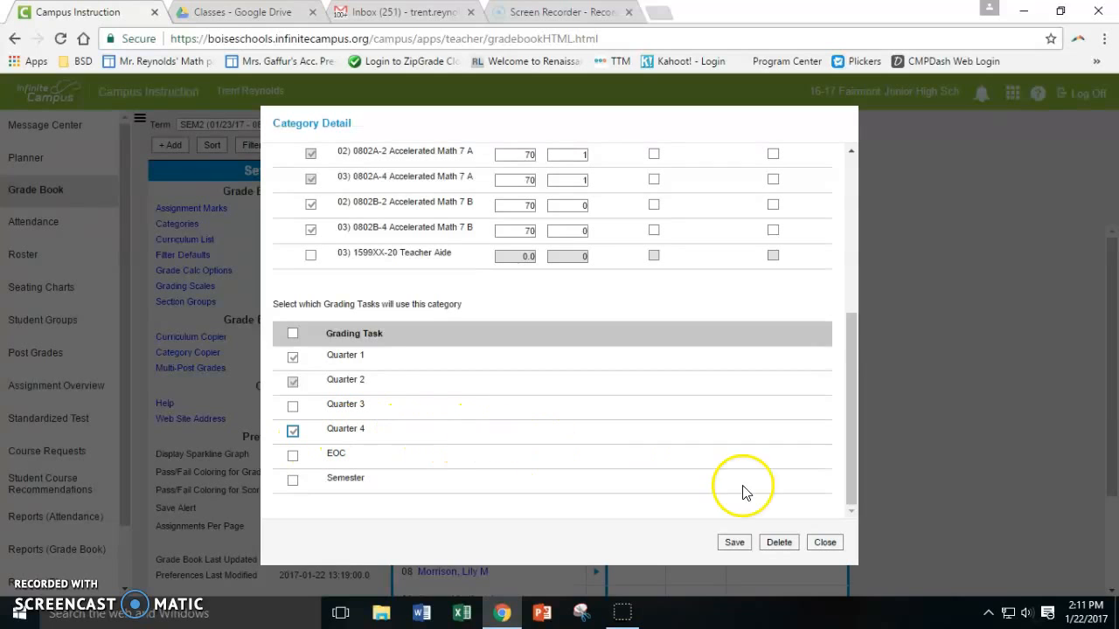
left_click(735, 542)
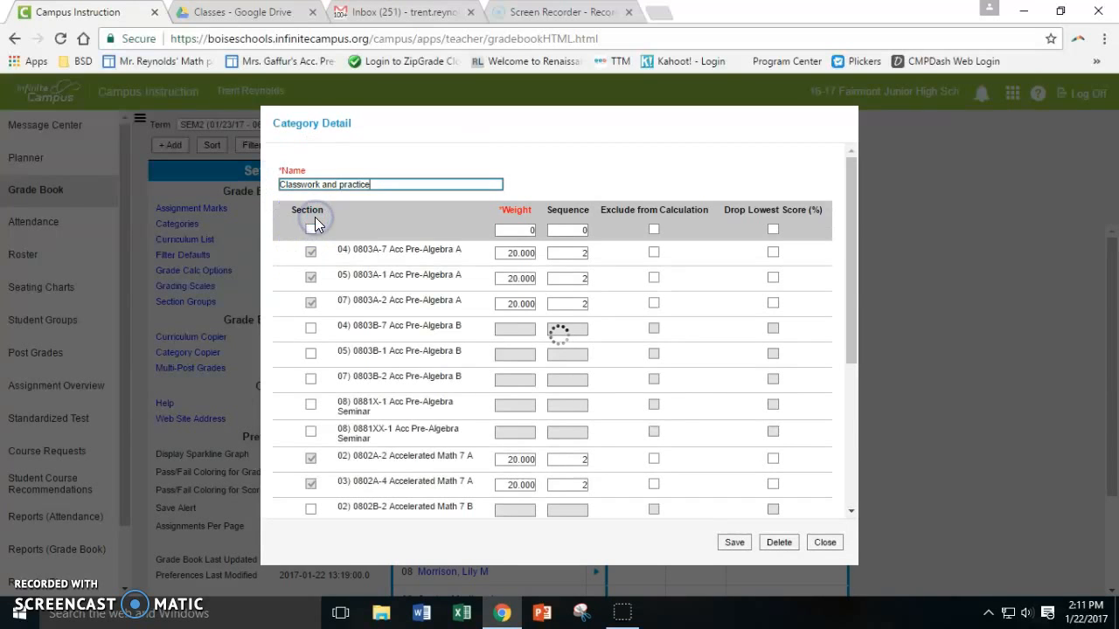
Apply the Classwork and practice category to all sections except 0881X-1 and 0881XX-1 Acc Pre-Algebra Seminar and 1599XX-20 Teacher Aide.
left_click(310, 230)
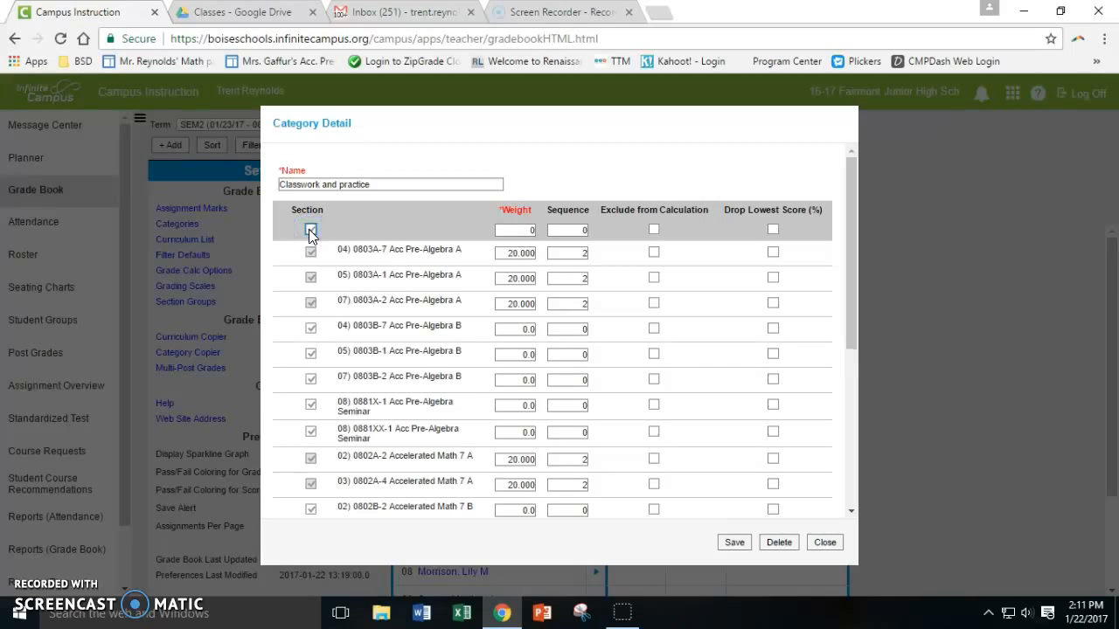
left_click(312, 404)
left_click(311, 432)
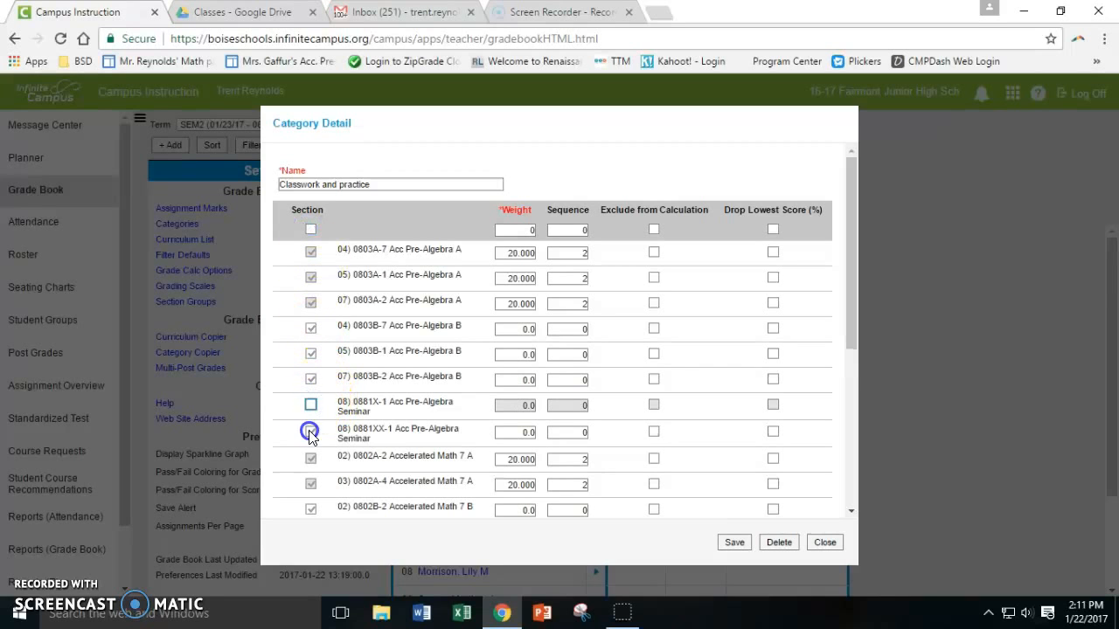
scroll(332, 476, "down", 3)
left_click(310, 314)
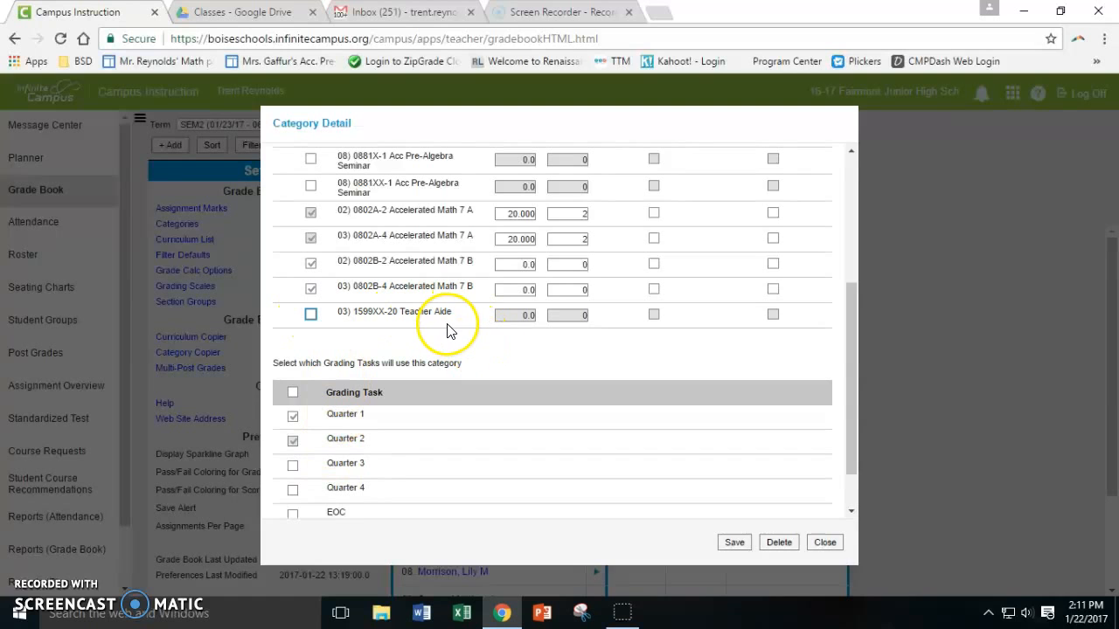
Assign Classwork and practice to Quarter 4, set its weight to 20 for all included sections and save the category.
left_click(293, 490)
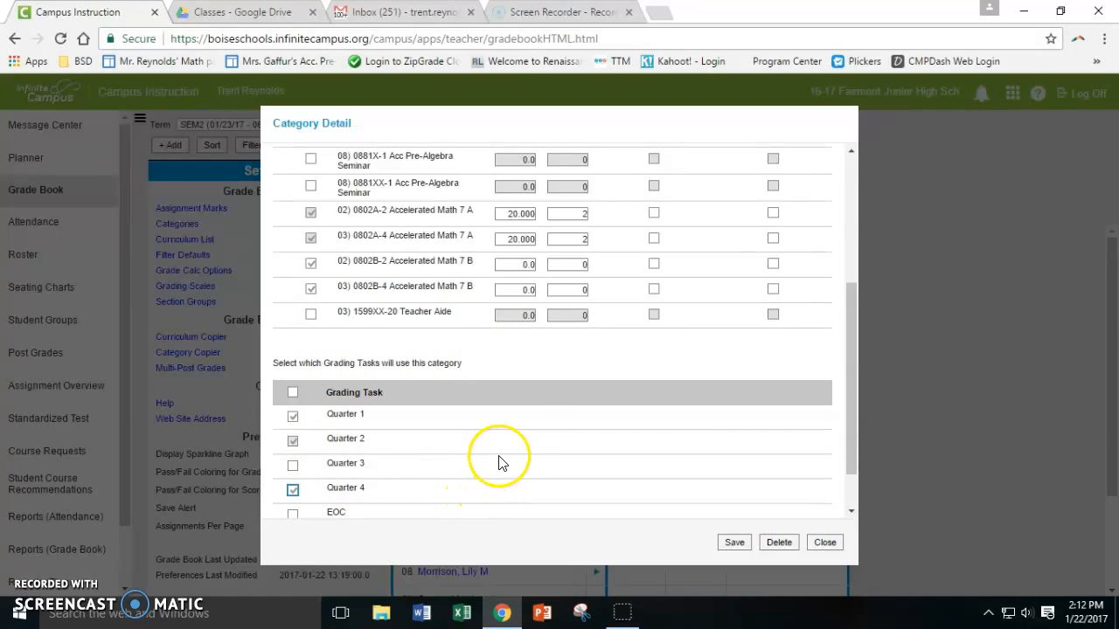
scroll(530, 437, "up", 1)
scroll(533, 433, "up", 2)
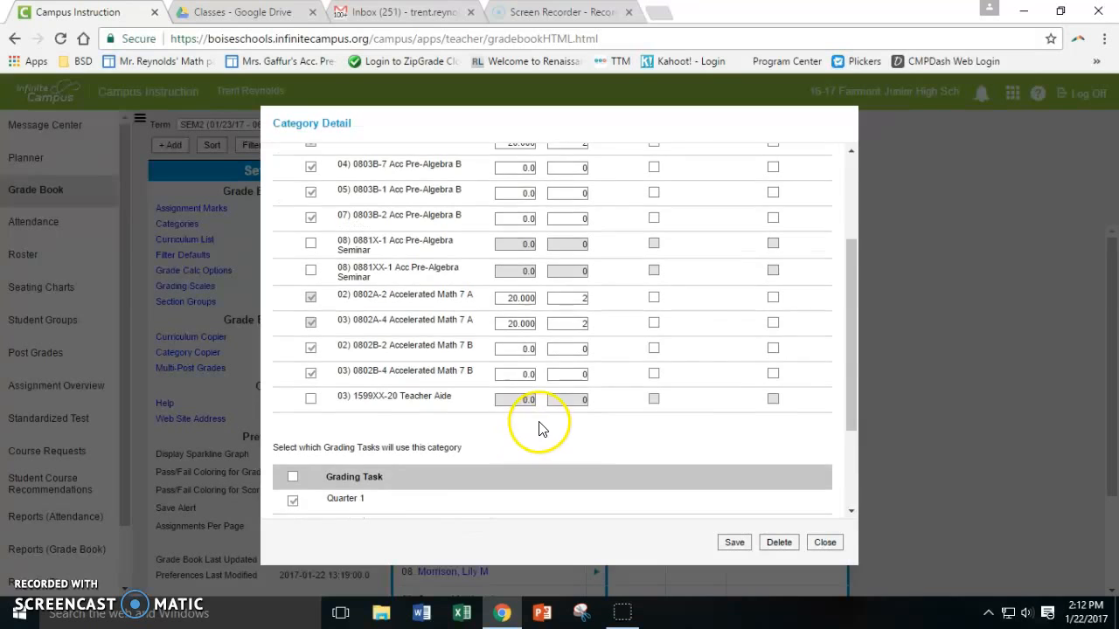
left_click(522, 229)
type("200")
key("BackSpace")
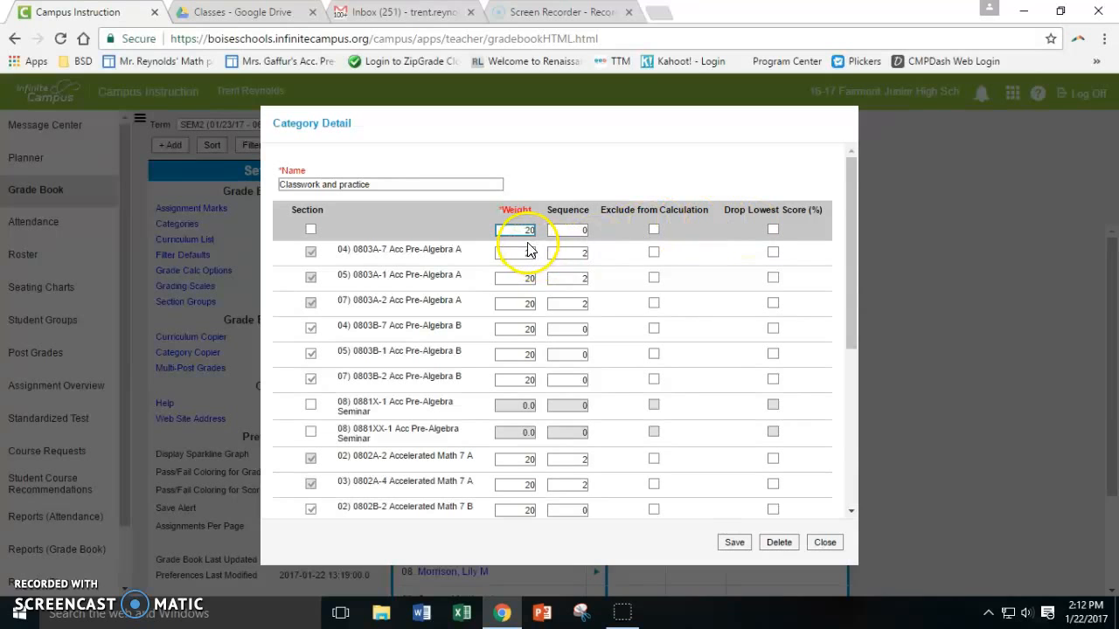
scroll(522, 402, "down", 2)
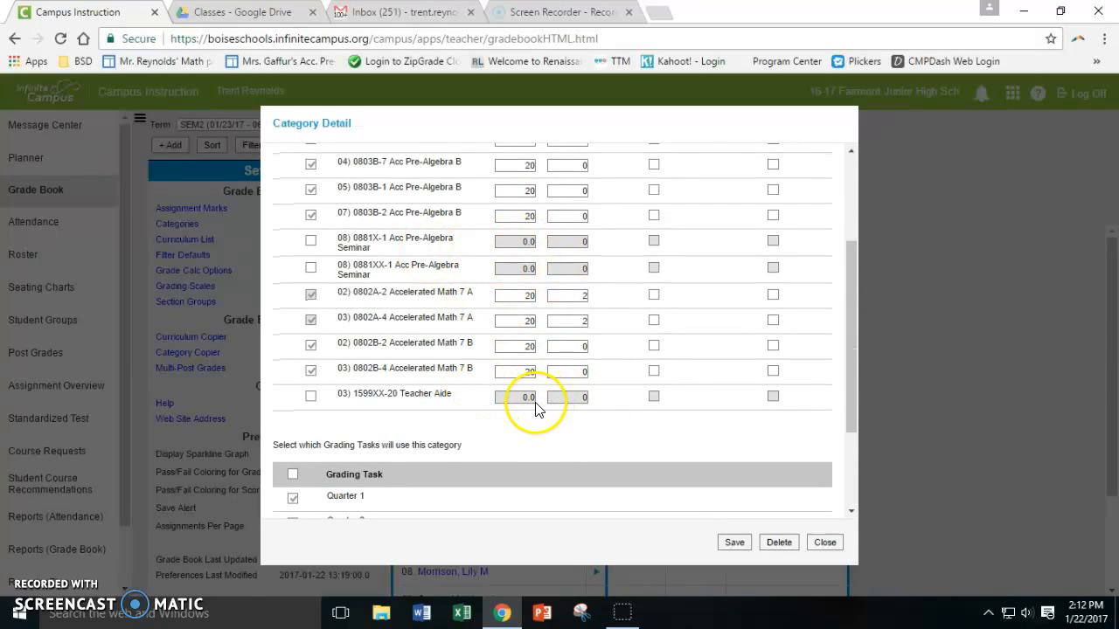
scroll(507, 420, "down", 2)
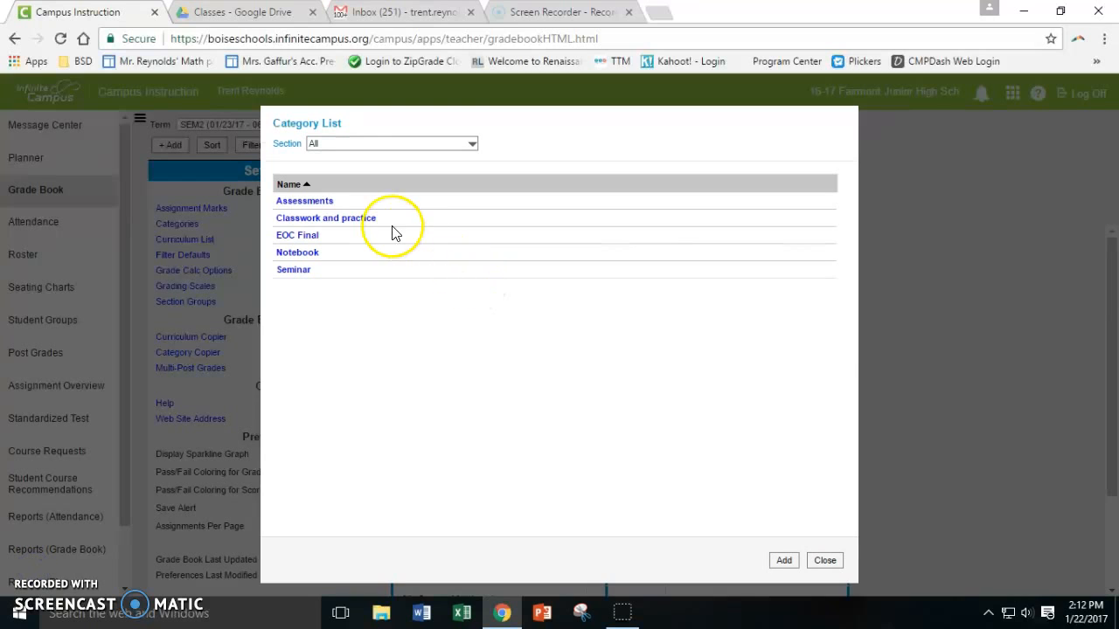
Apply the EOC Final category to all sections except 0881X-1 and 0881XX-1 Acc Pre-Algebra Seminar and 1599XX-20 Teacher Aide.
left_click(298, 236)
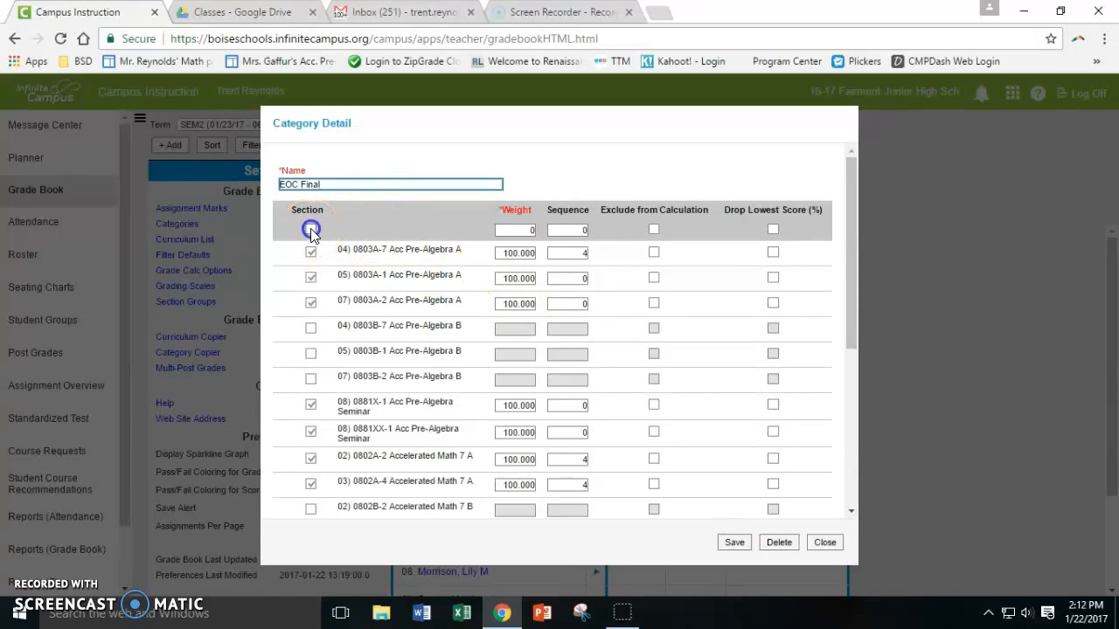
left_click(311, 229)
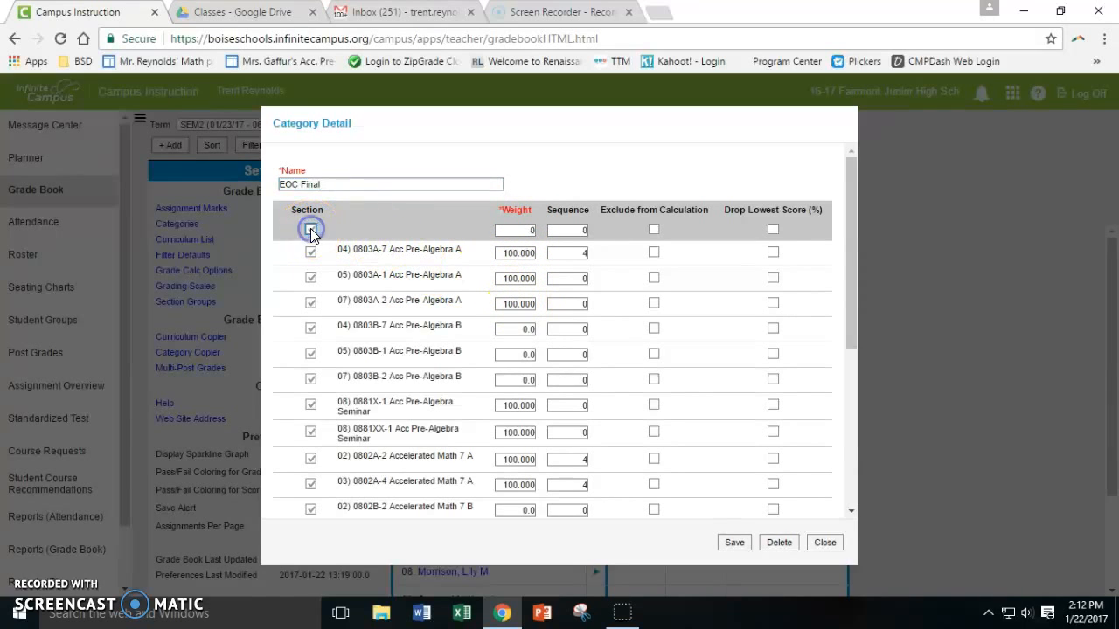
left_click(311, 403)
left_click(310, 430)
scroll(331, 501, "down", 2)
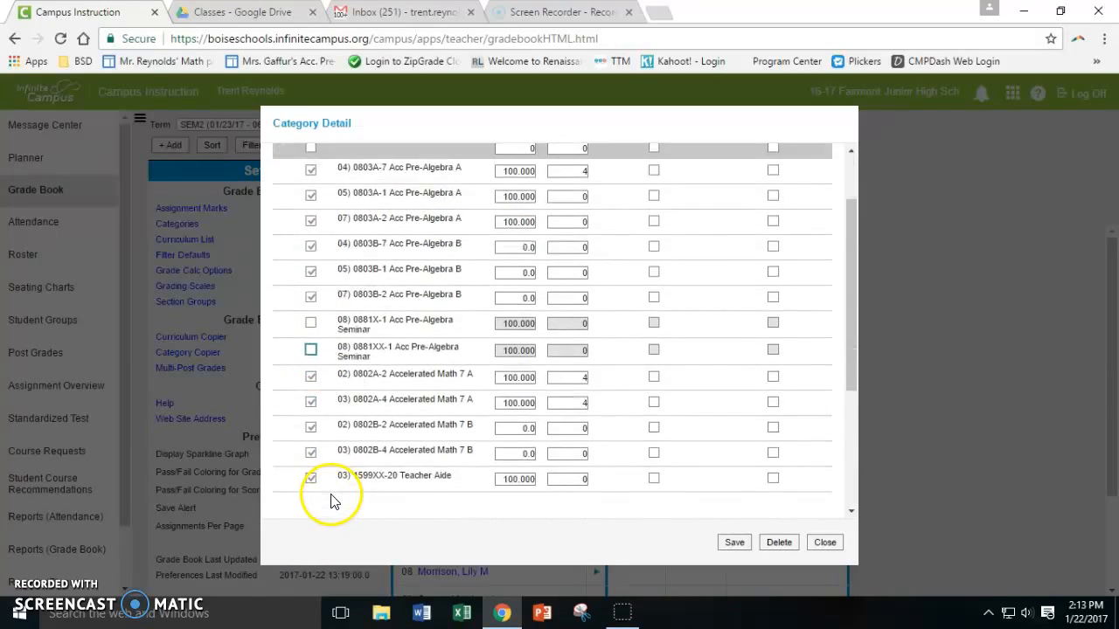
left_click(311, 396)
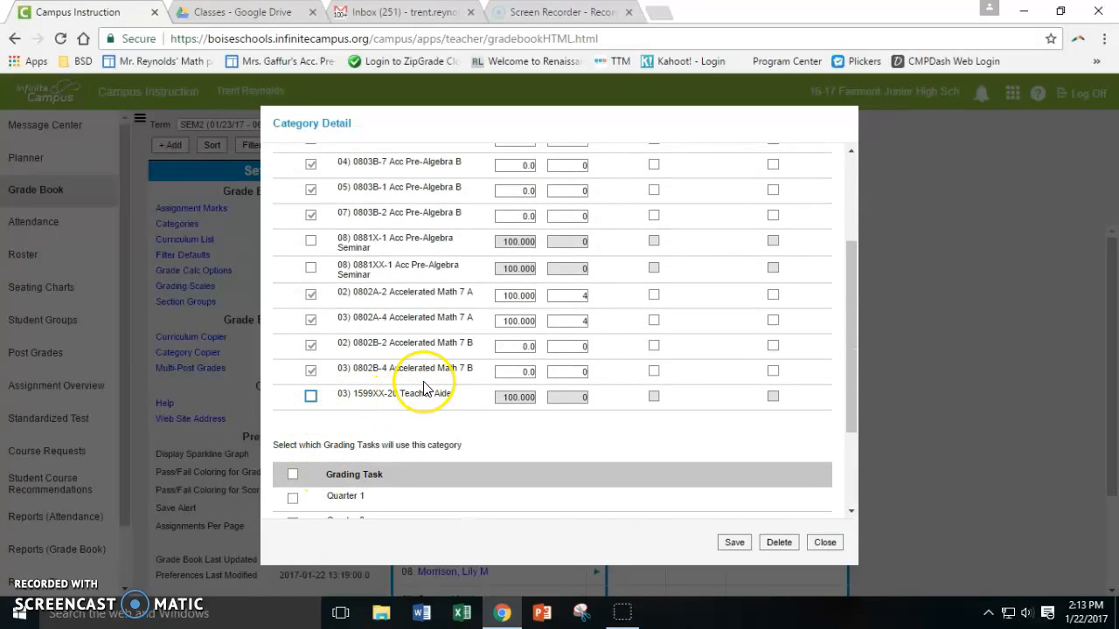
Set the EOC Final weight to 100 for all included sections, assign the EOC grading task and save, accepting removal from excluded sections.
scroll(411, 394, "up", 5)
left_click(527, 229)
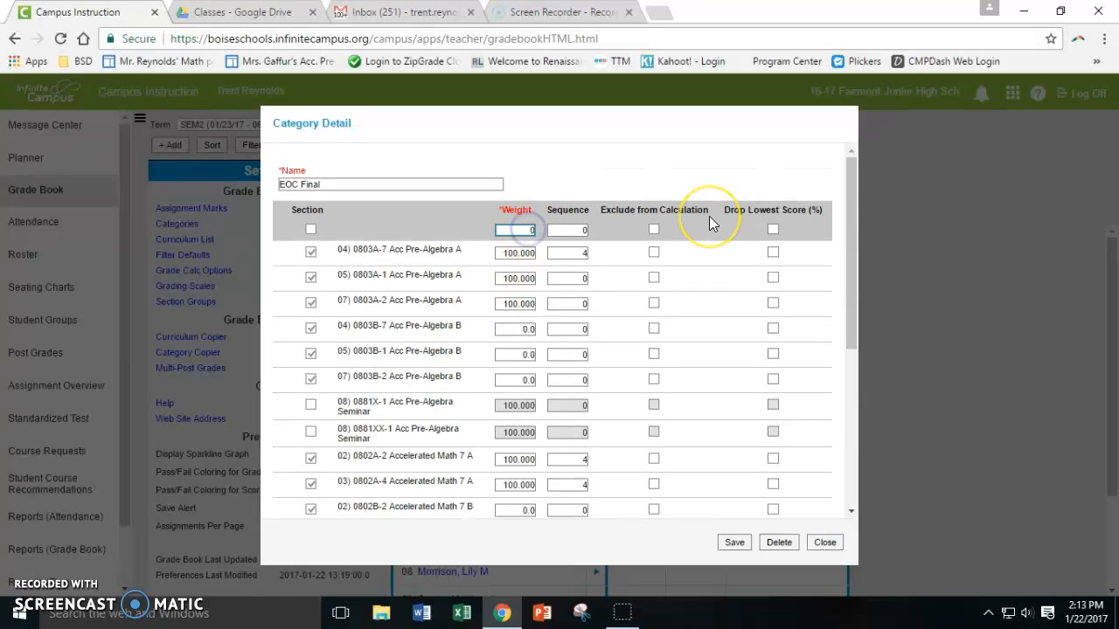
type("100")
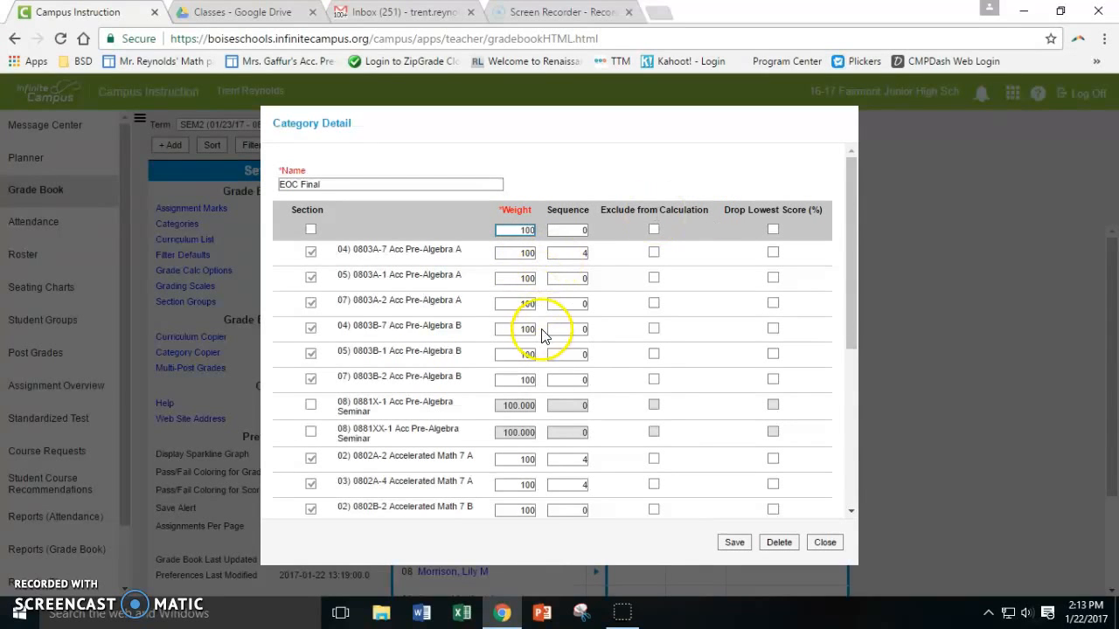
scroll(503, 442, "down", 2)
scroll(472, 450, "down", 3)
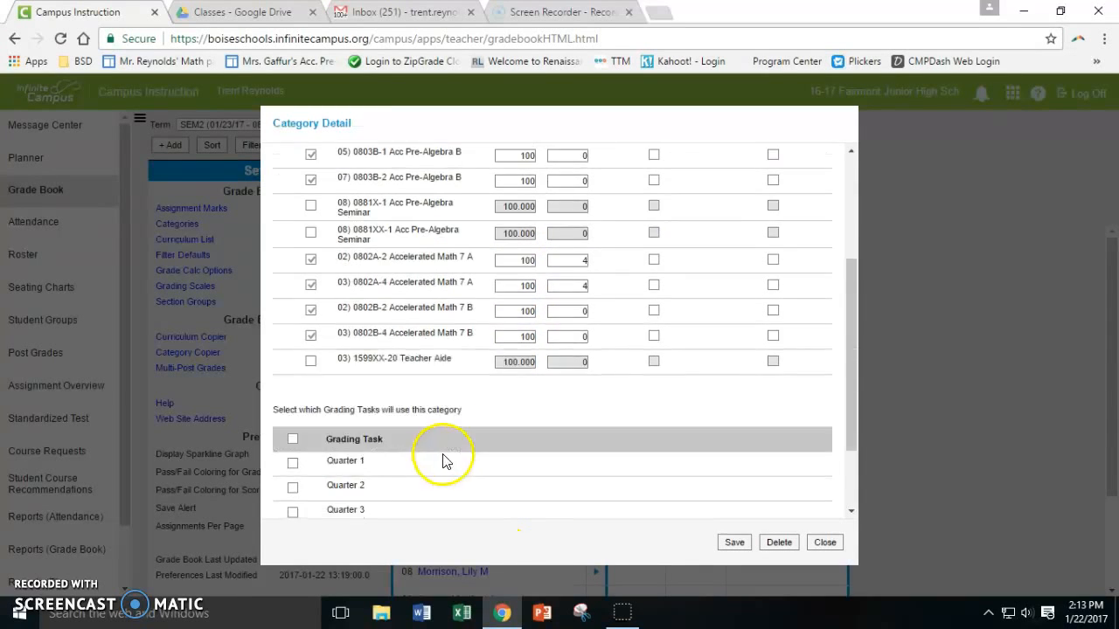
left_click(293, 455)
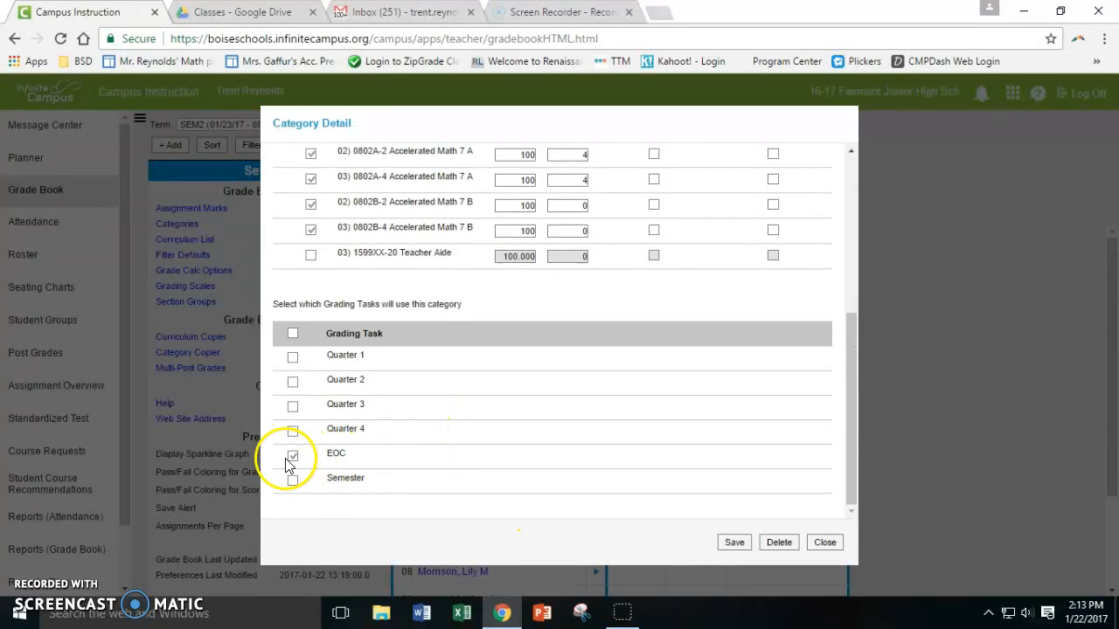
left_click(736, 544)
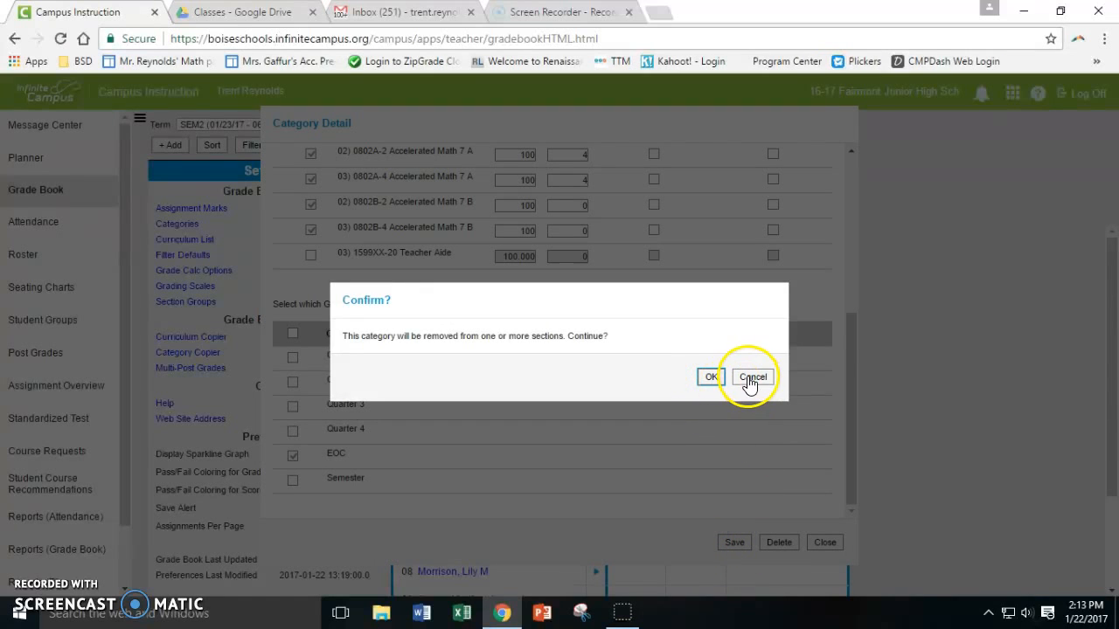
left_click(711, 377)
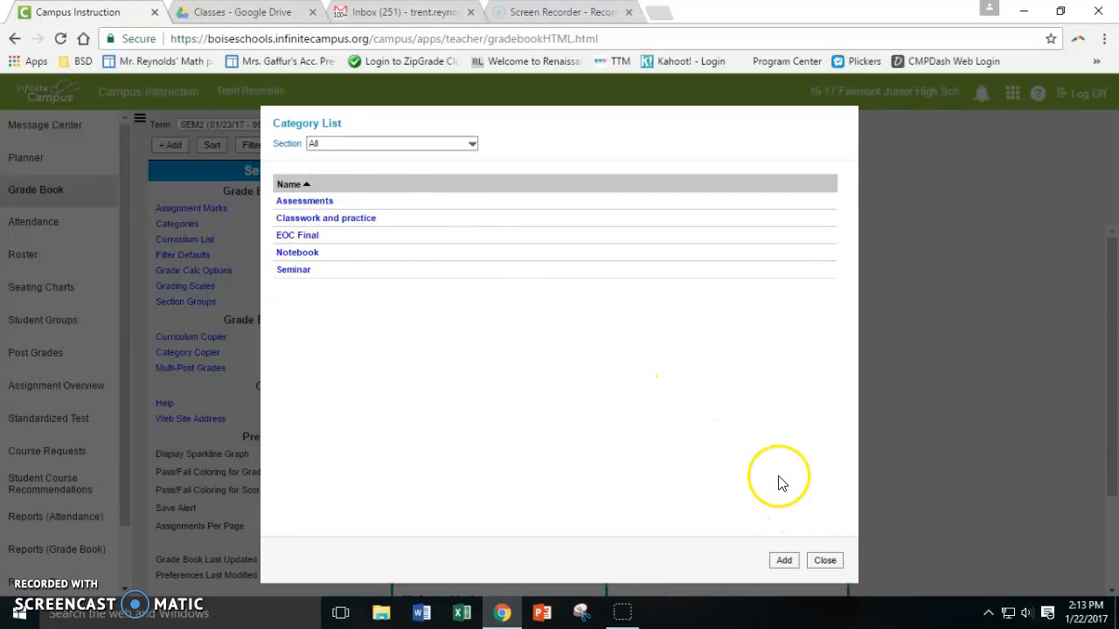
left_click(826, 565)
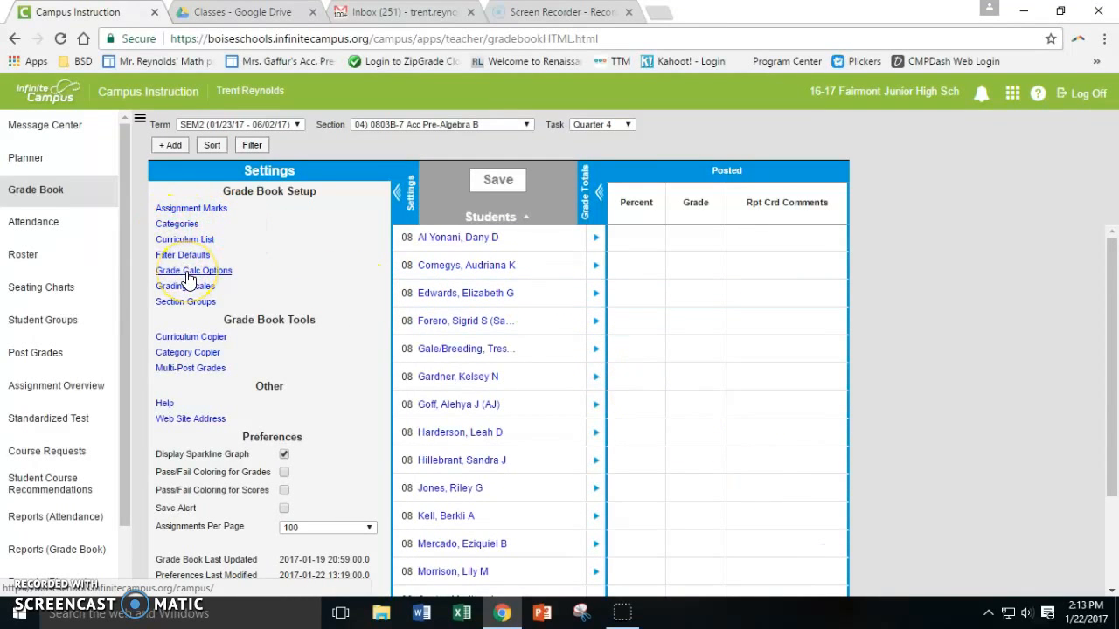
Review the category weights for section 04) 0803B-7 Acc Pre-Algebra B in the category list.
left_click(179, 227)
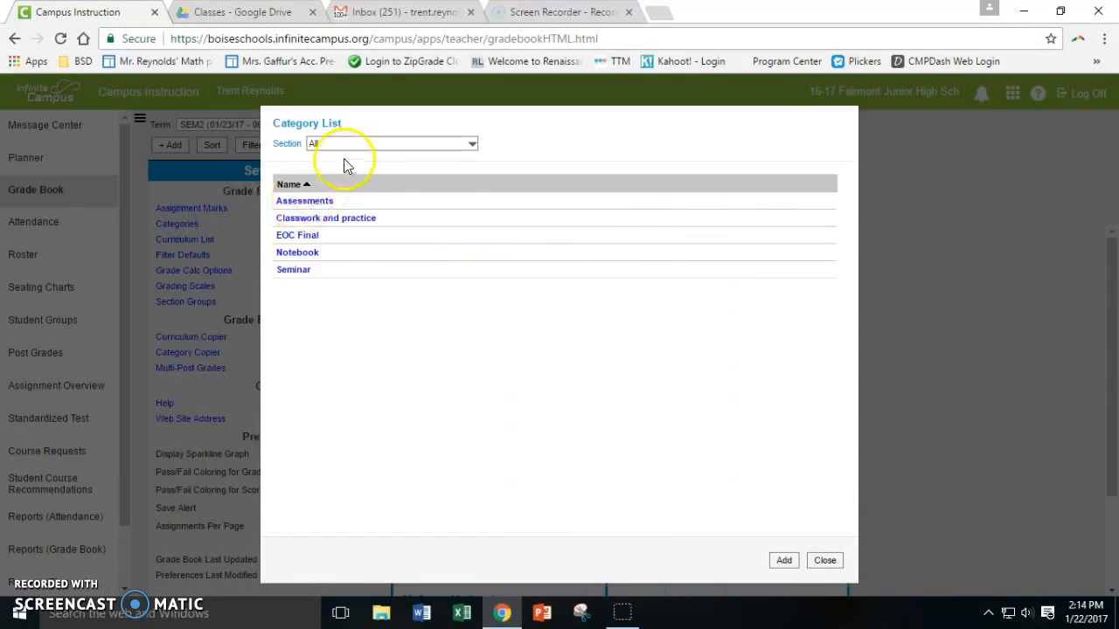
left_click(340, 145)
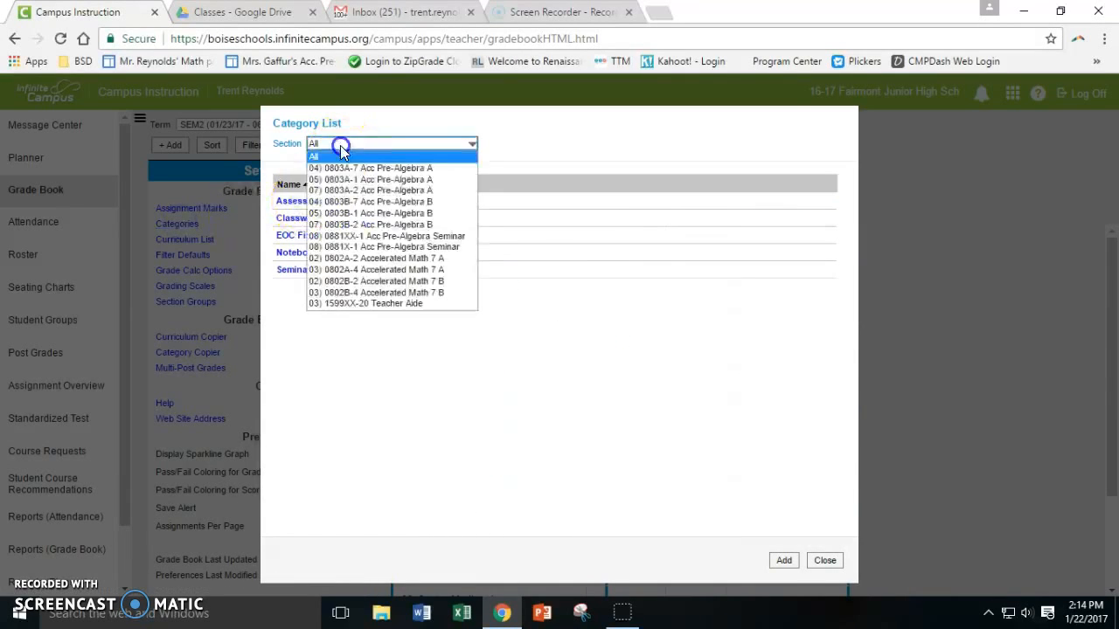
left_click(345, 218)
left_click(345, 203)
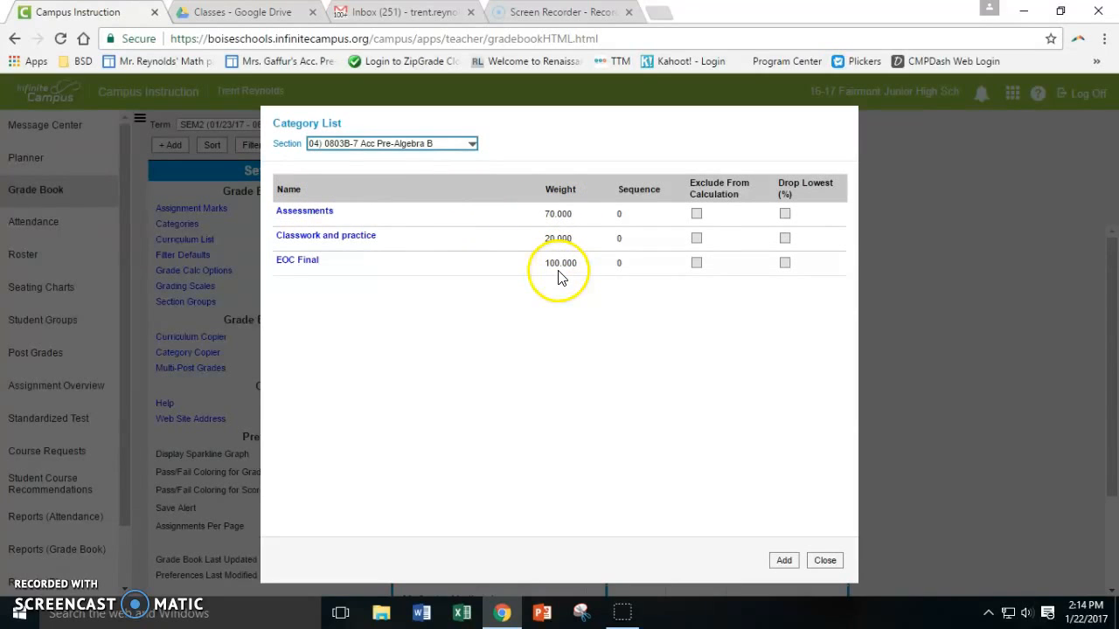
left_click(825, 560)
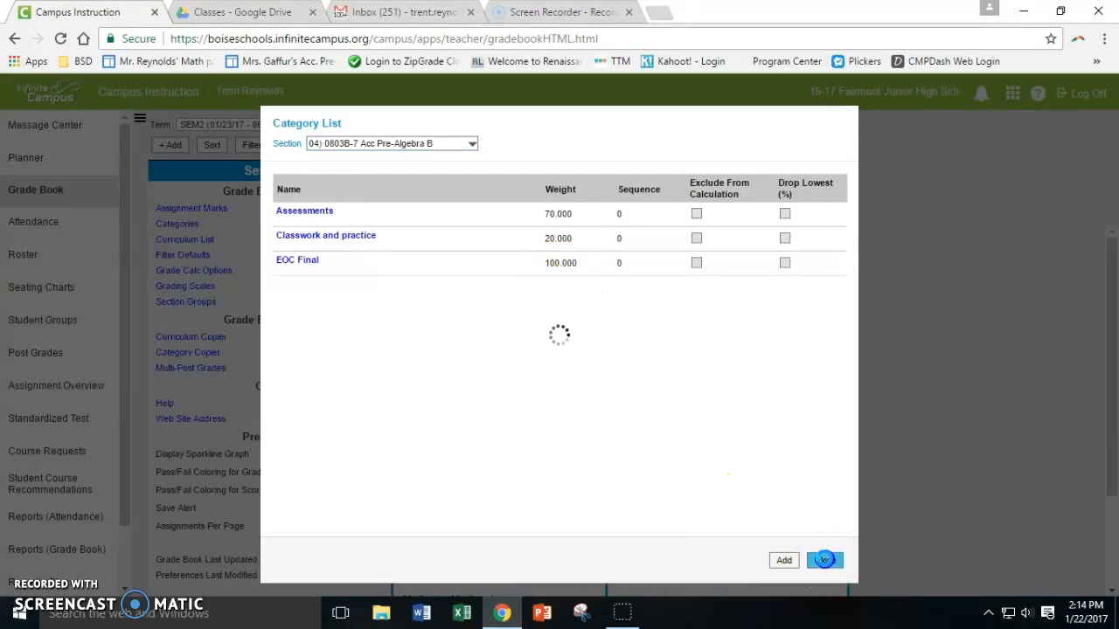
Fill all grading tasks' grade calculation with In Progress Grade, the Secondary Alpha grading scale and weighted categories.
left_click(196, 273)
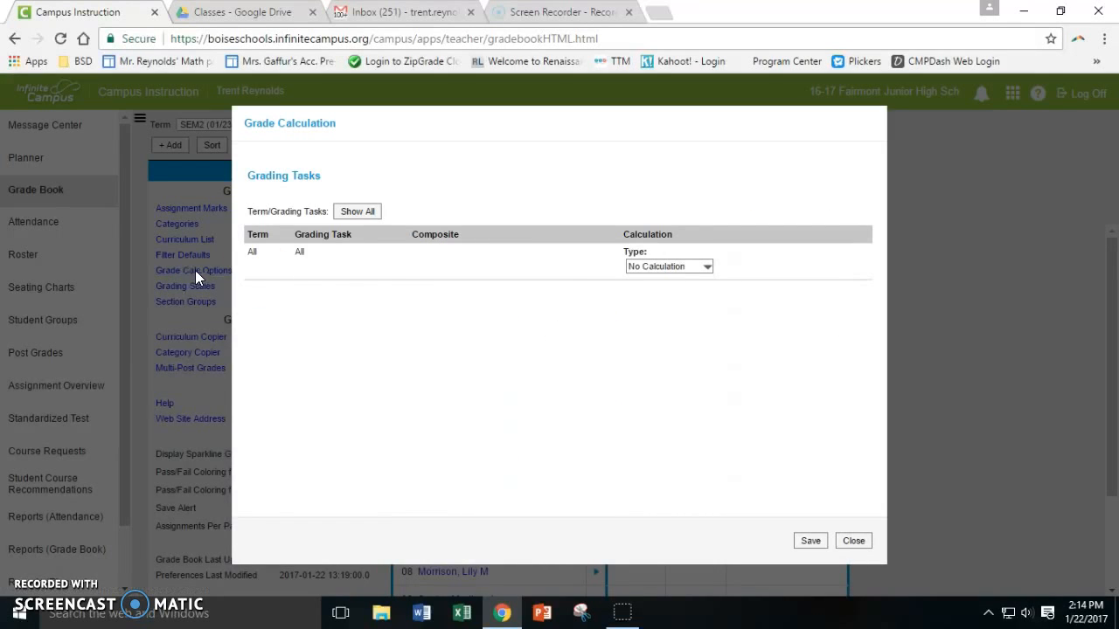
left_click(360, 211)
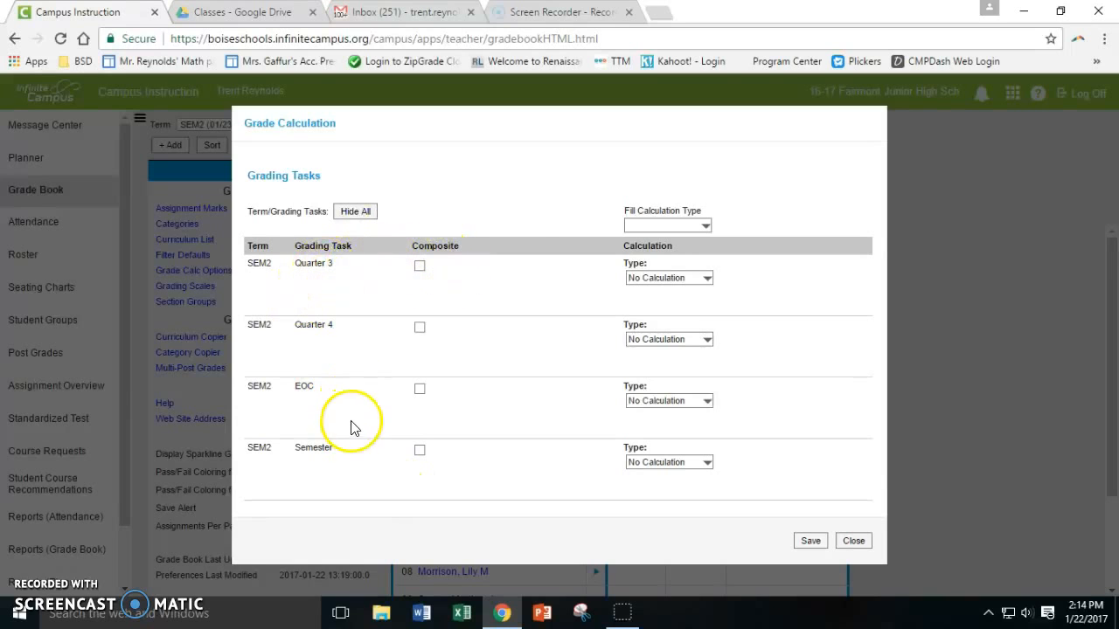
left_click(645, 229)
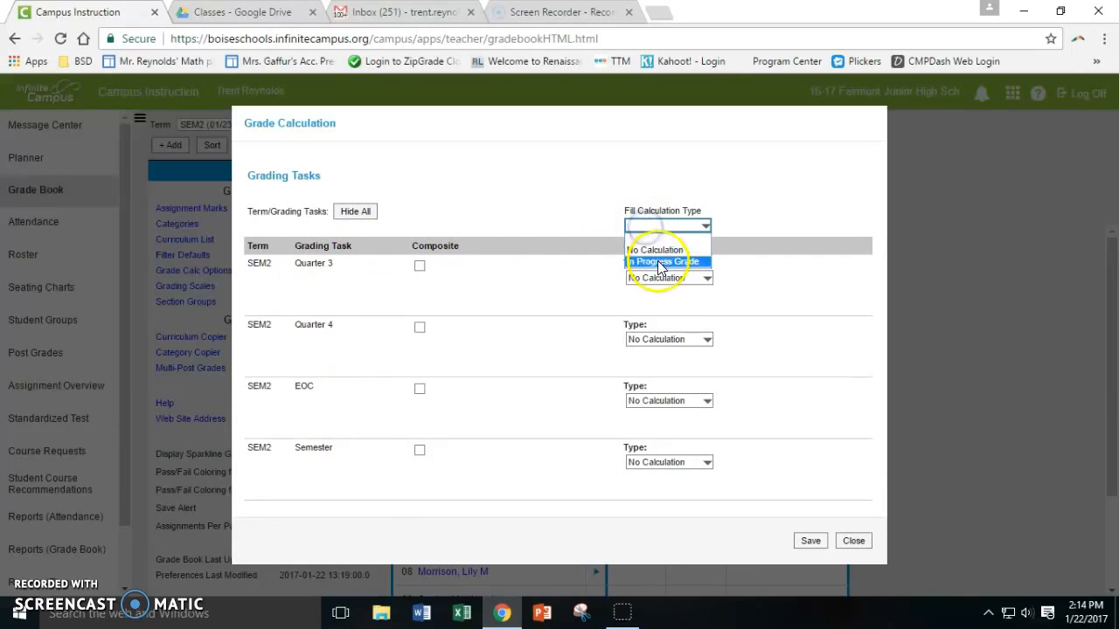
left_click(660, 262)
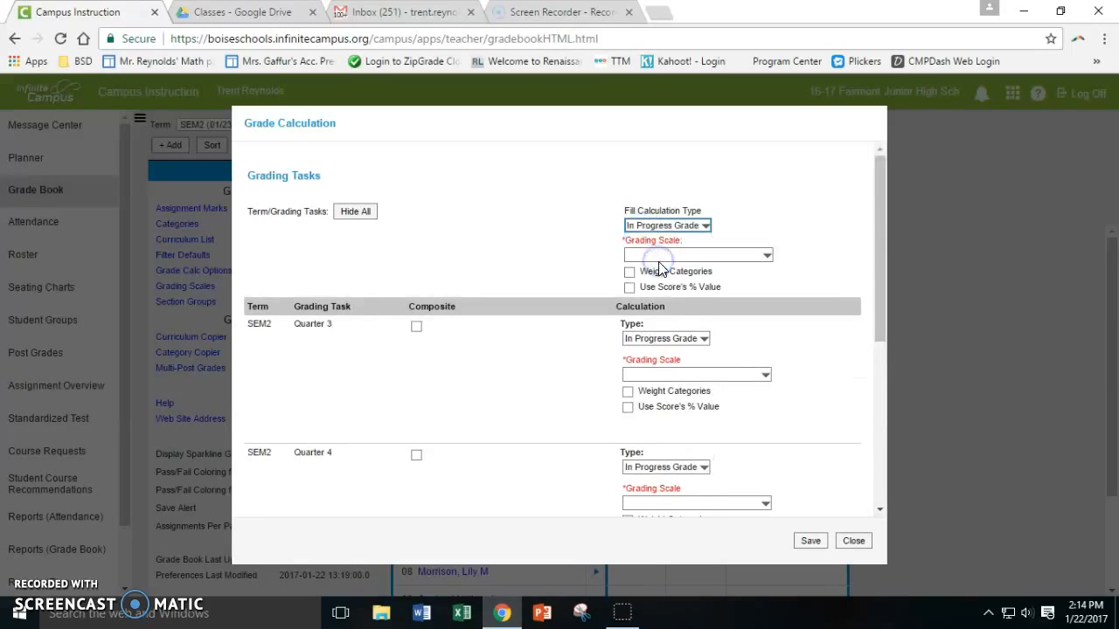
left_click(660, 255)
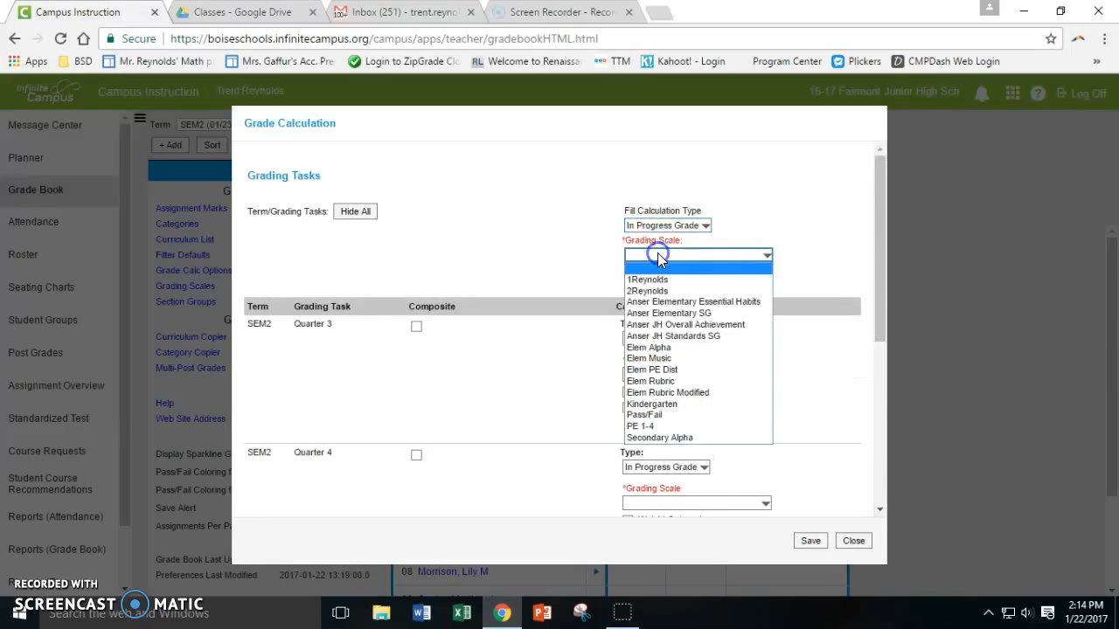
left_click(670, 438)
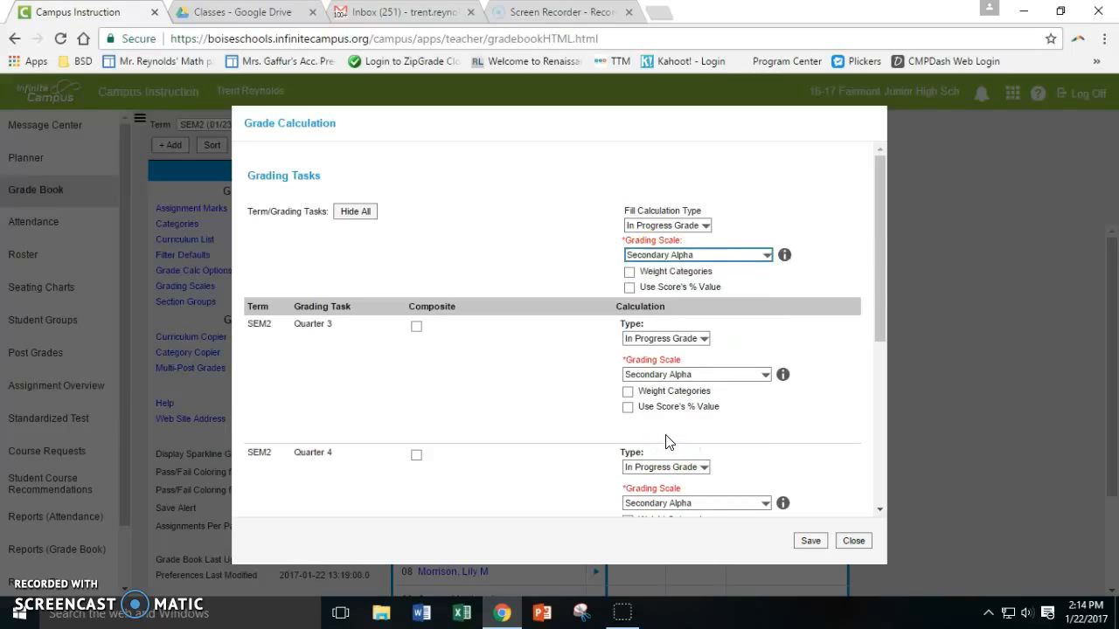
left_click(629, 273)
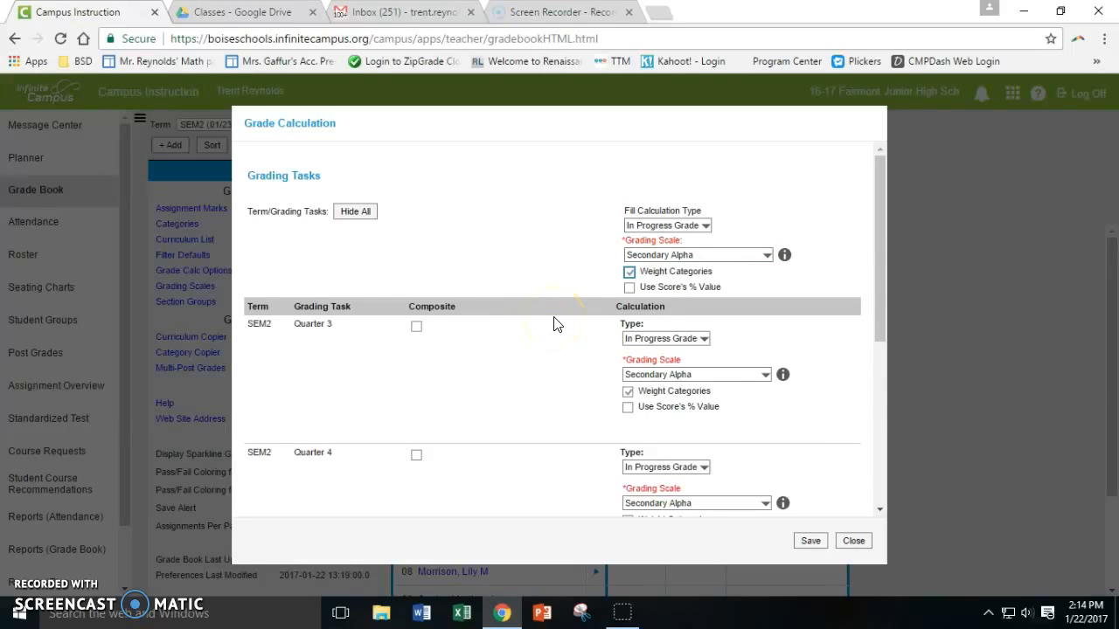
Make the SEM2 Semester grading task a composite grade.
scroll(553, 325, "down", 2)
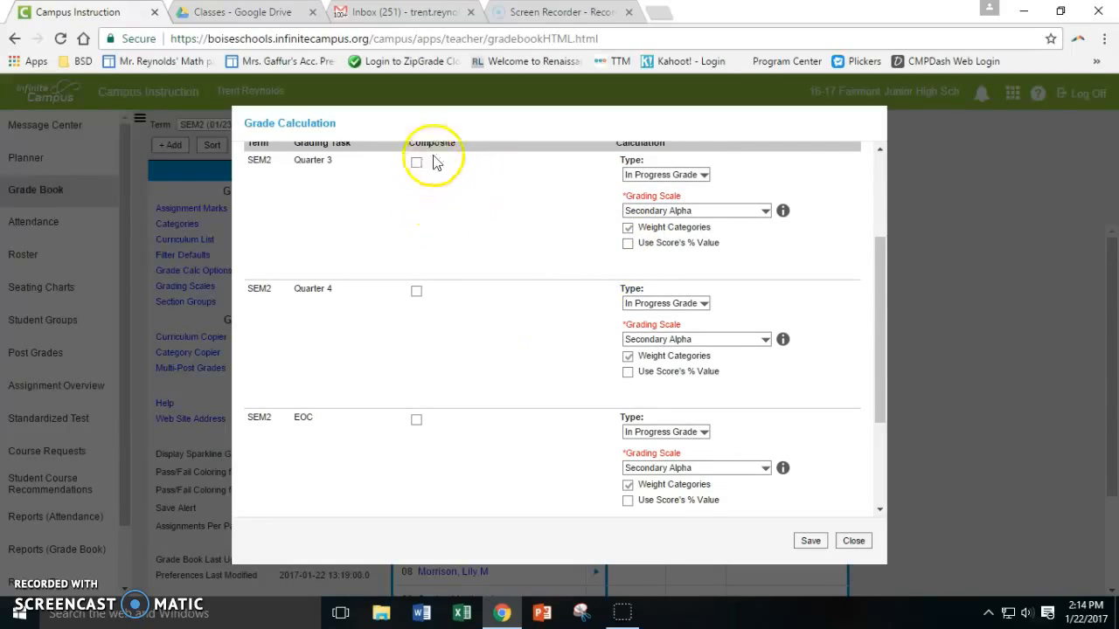
scroll(439, 170, "up", 1)
scroll(437, 318, "down", 2)
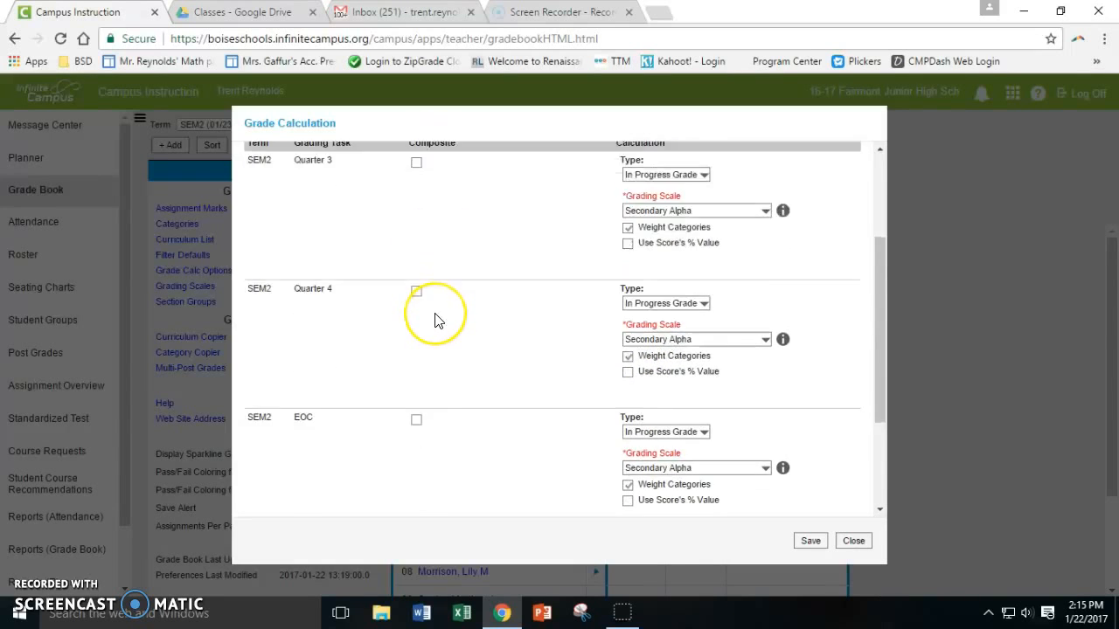
scroll(437, 319, "down", 1)
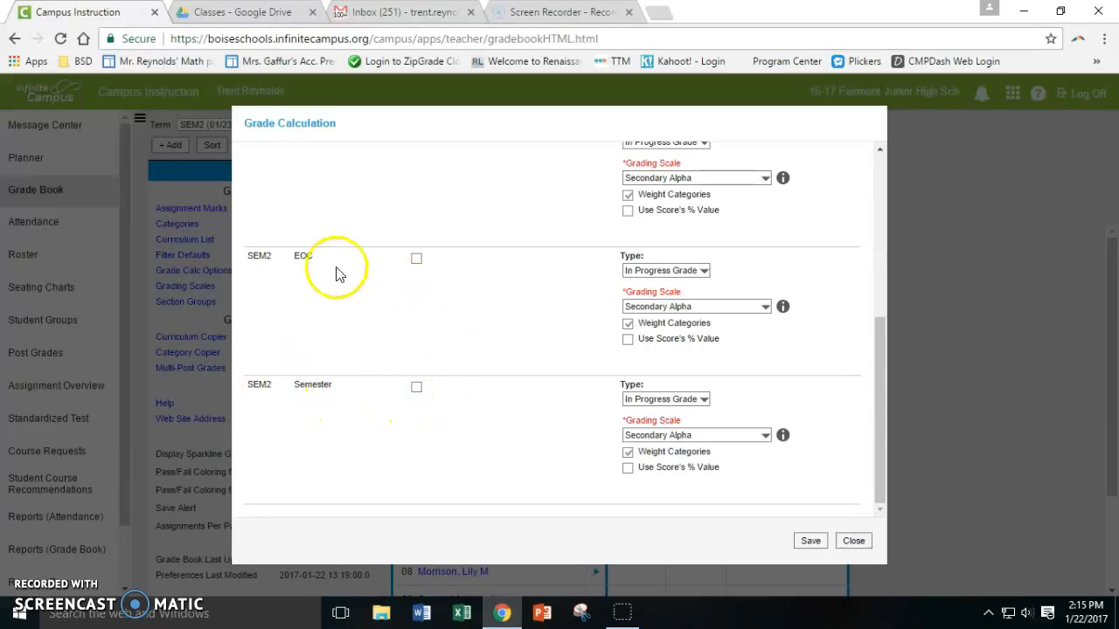
scroll(312, 268, "up", 3)
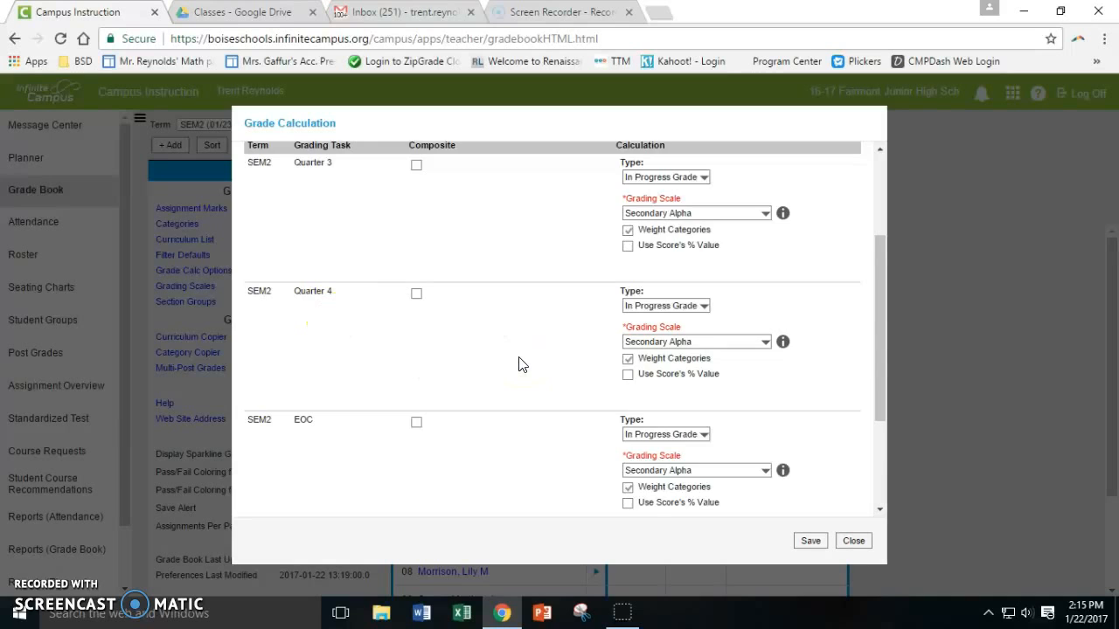
scroll(518, 364, "down", 2)
left_click(415, 388)
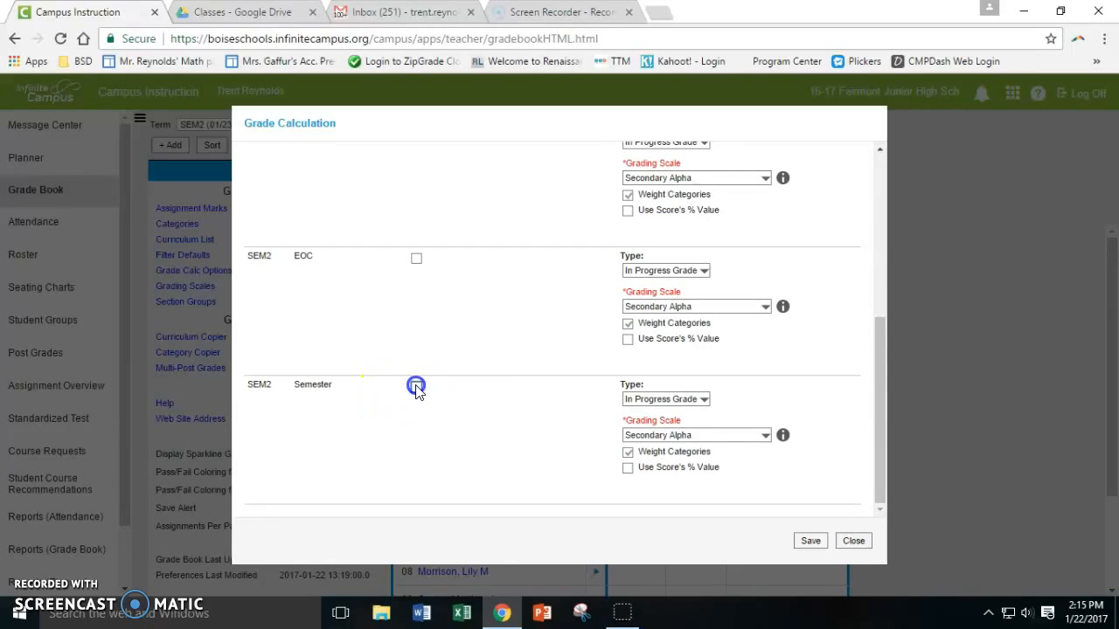
scroll(532, 411, "down", 1)
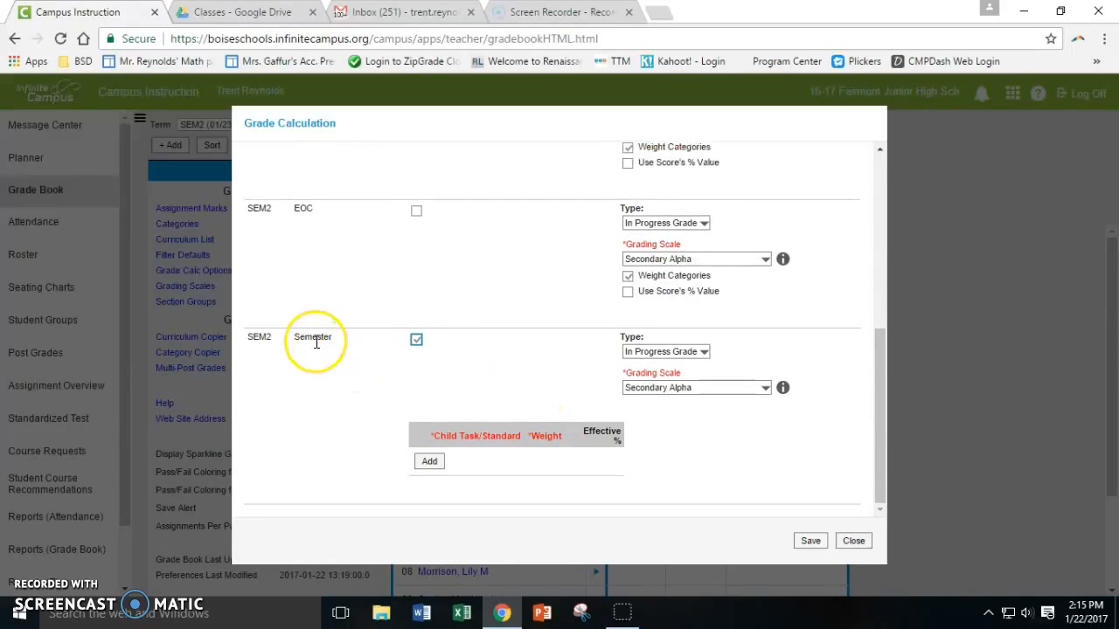
Add SEM2 Quarter 4 as a child task of the Semester composite with a weight of 90.
left_click(430, 462)
left_click(479, 462)
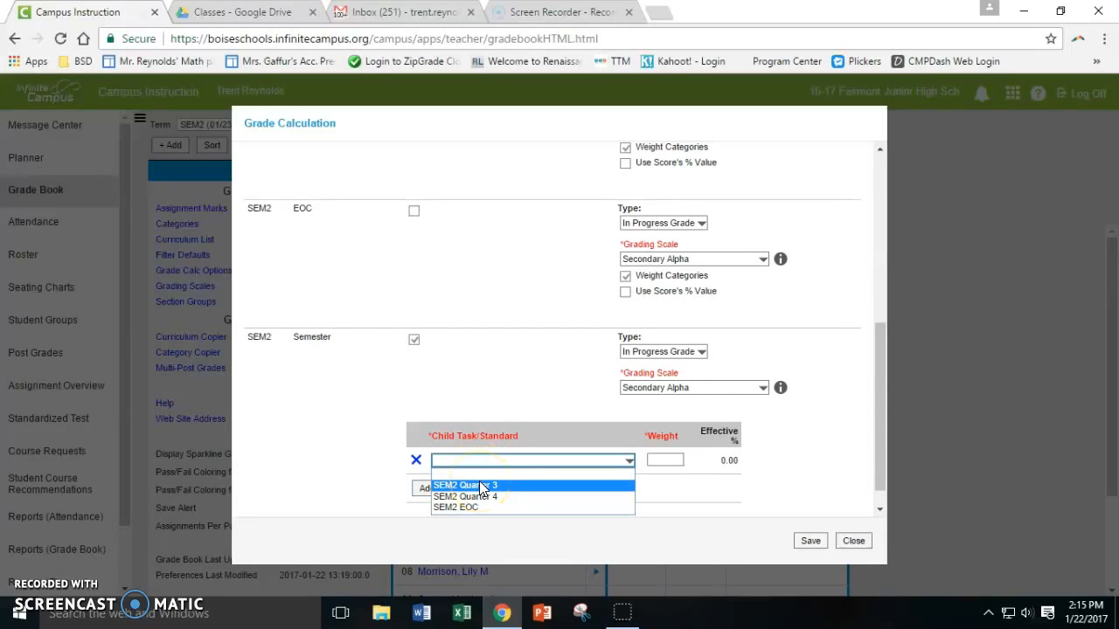
left_click(480, 495)
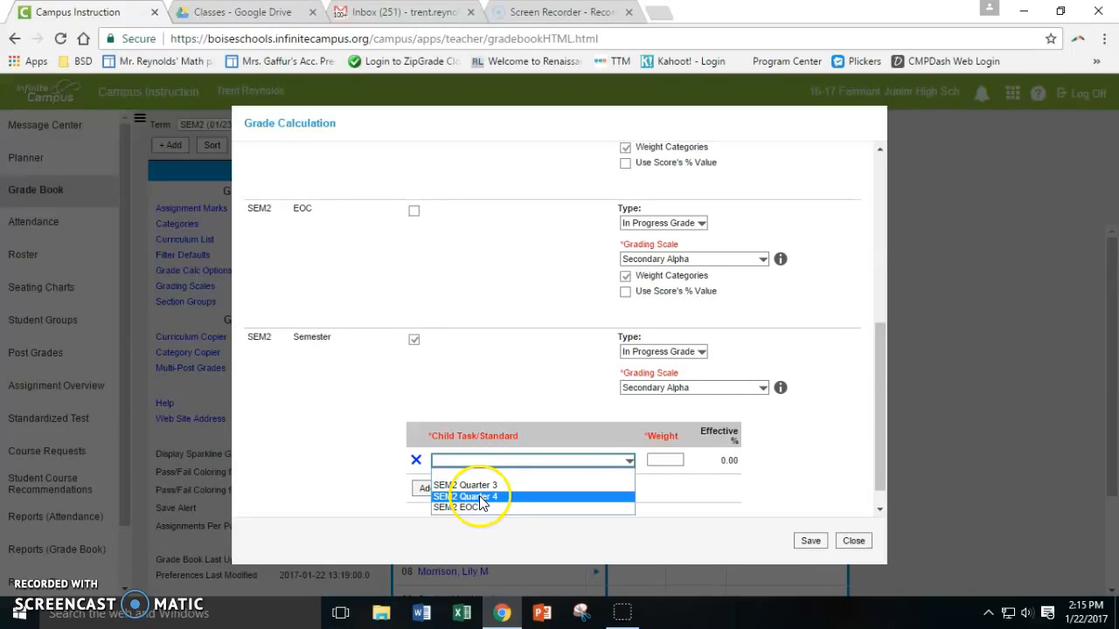
left_click(664, 460)
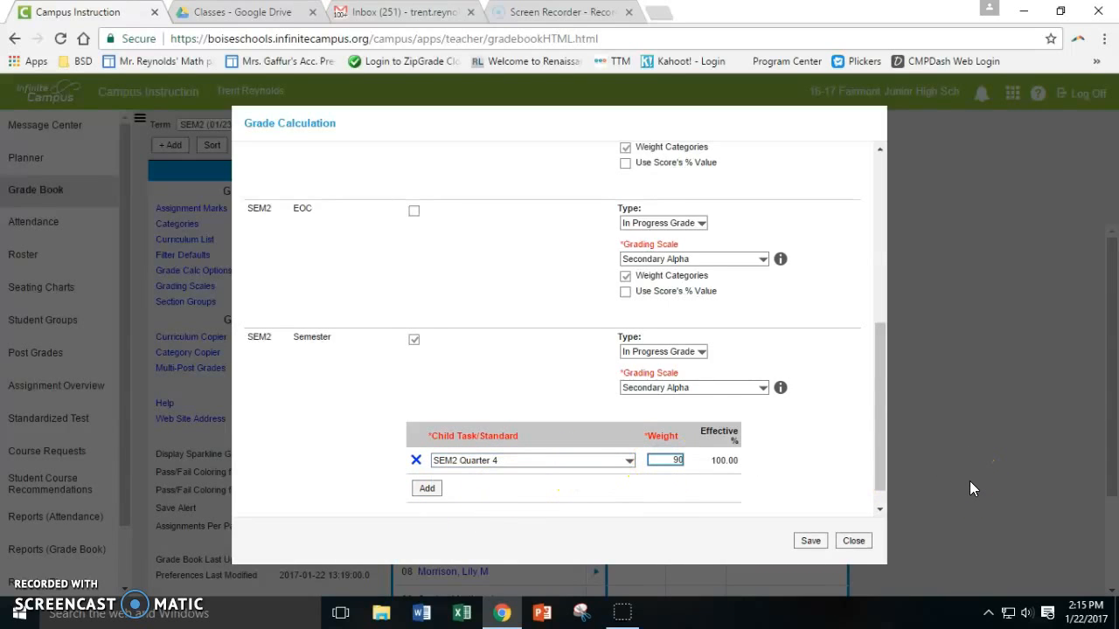
Add SEM2 EOC as a second child task of the Semester composite with a weight of 10.
left_click(423, 488)
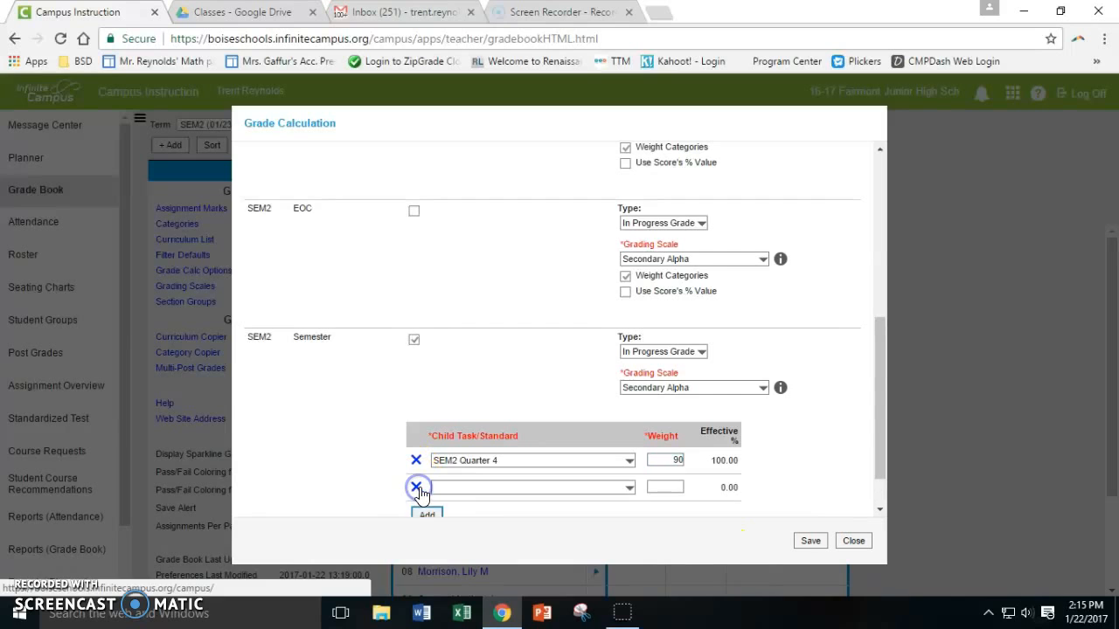
left_click(470, 487)
left_click(458, 534)
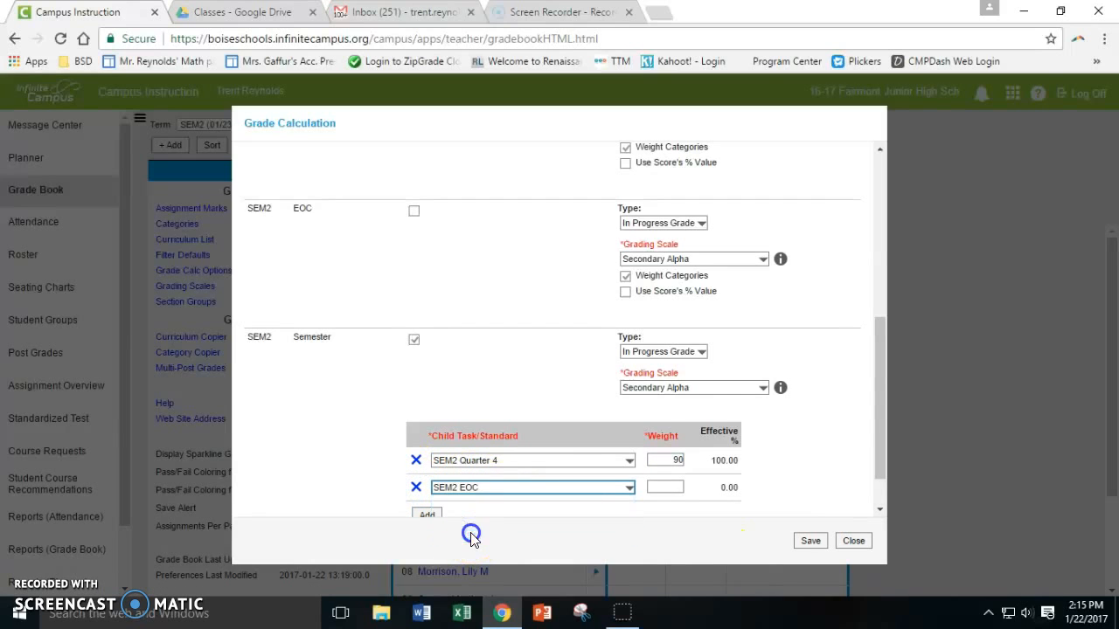
left_click(683, 486)
type("10")
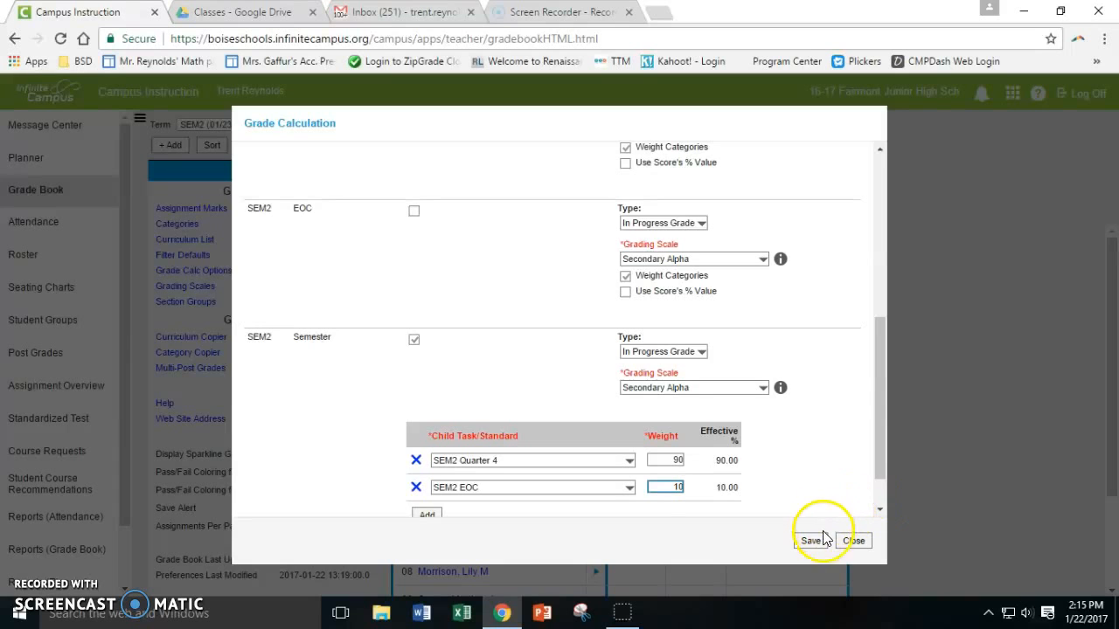
scroll(585, 485, "down", 1)
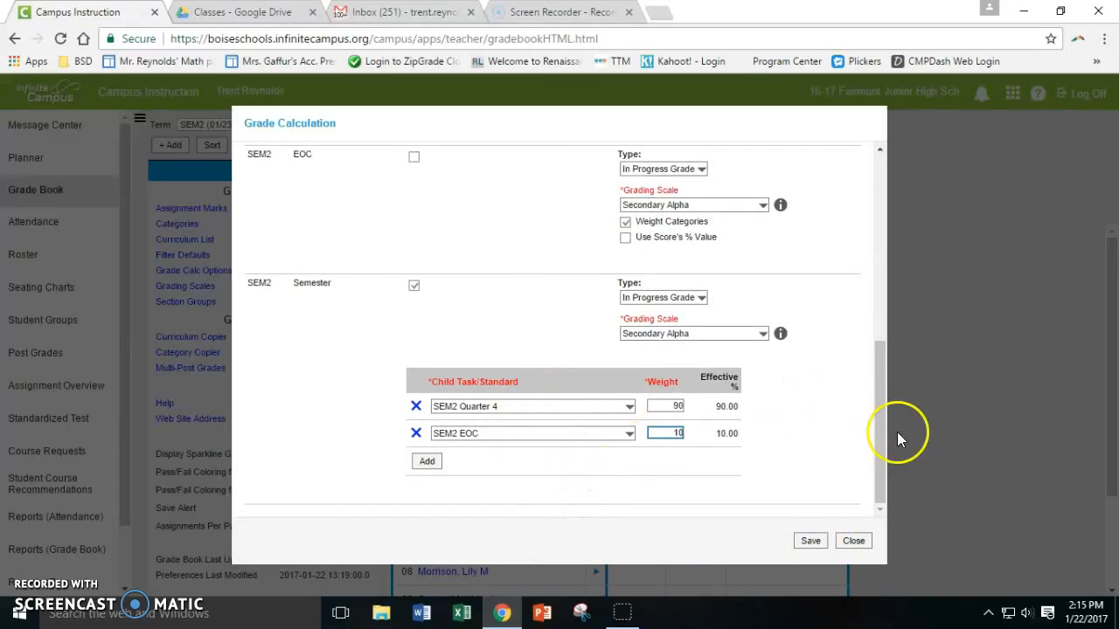
Review and save the grade calculation options for the grading tasks, and hide the grade book settings.
scroll(504, 372, "up", 10)
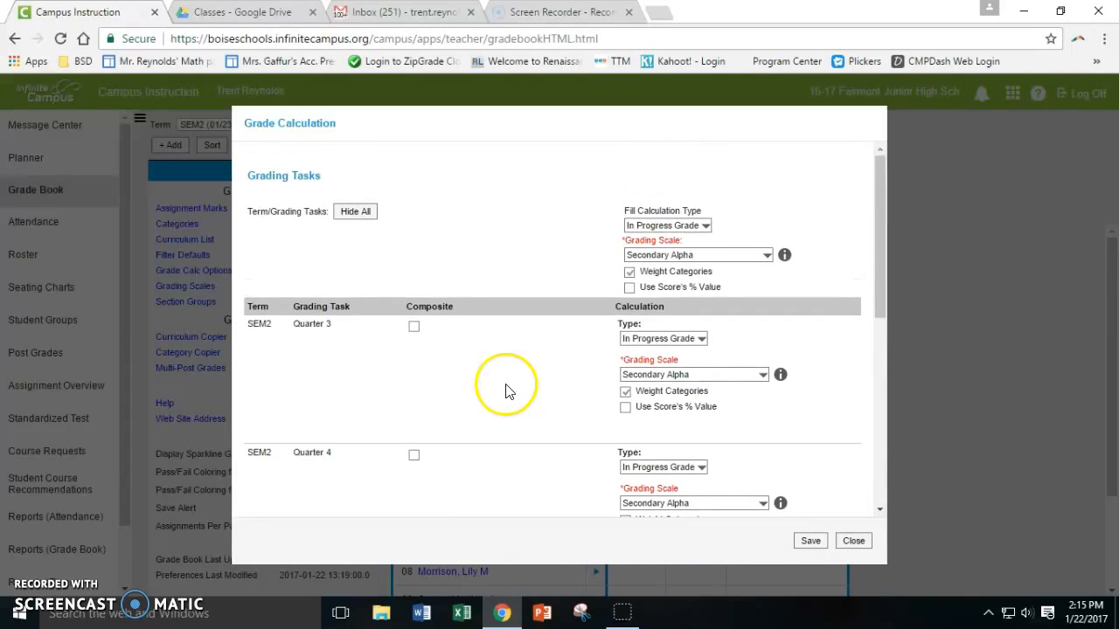
scroll(506, 389, "down", 5)
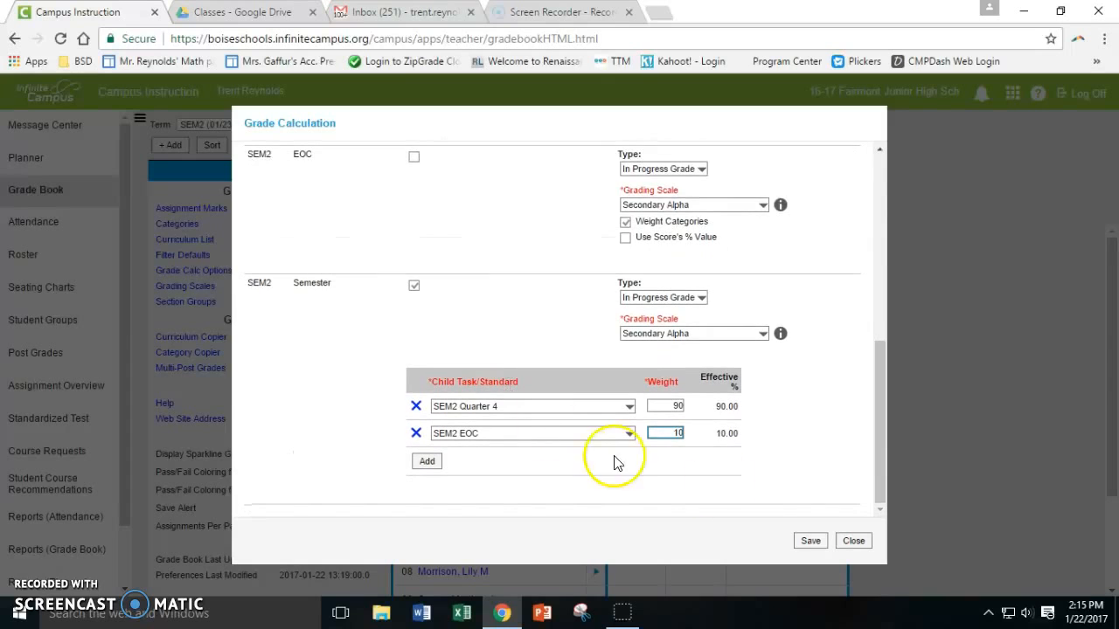
left_click(811, 541)
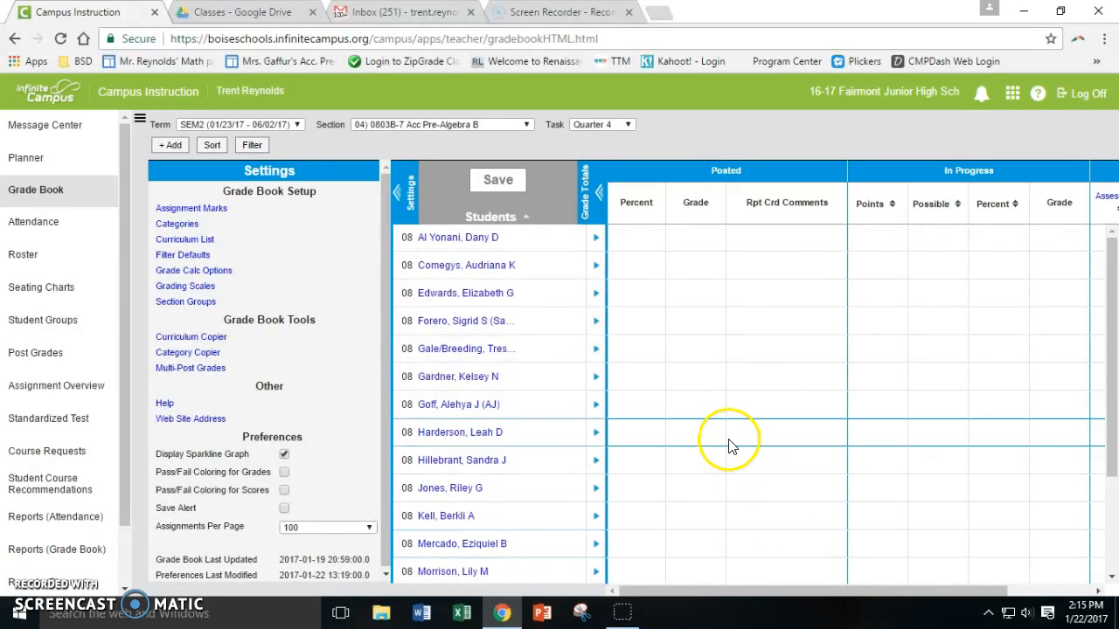
left_click(398, 194)
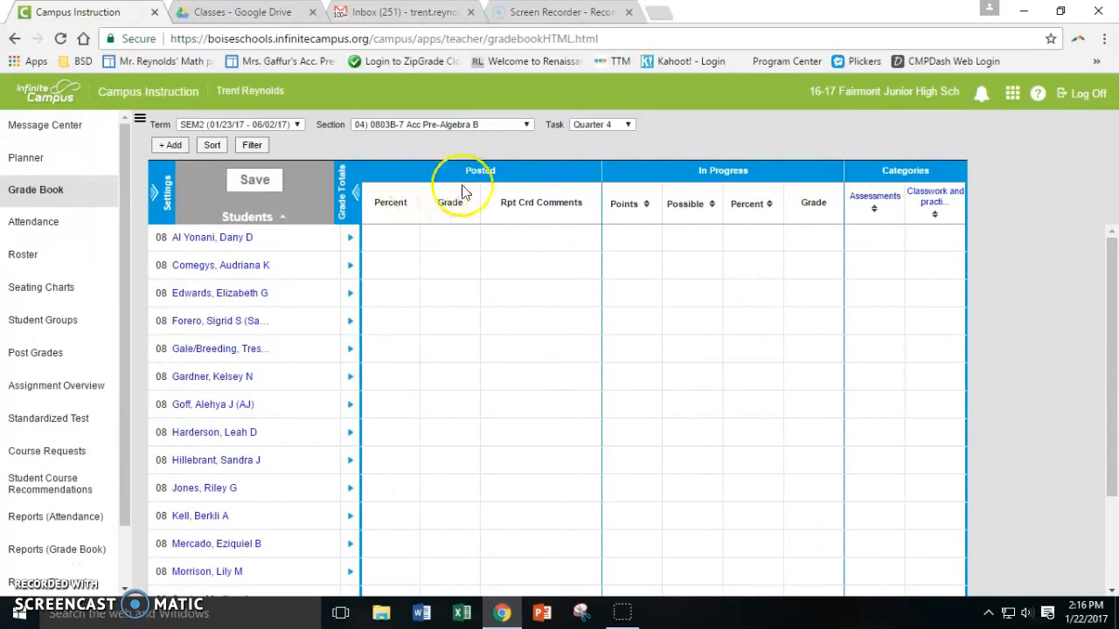
View the blank assignment form for section 0803B-7 Acc Pre-Algebra B and close it without saving.
mouse_move(743, 185)
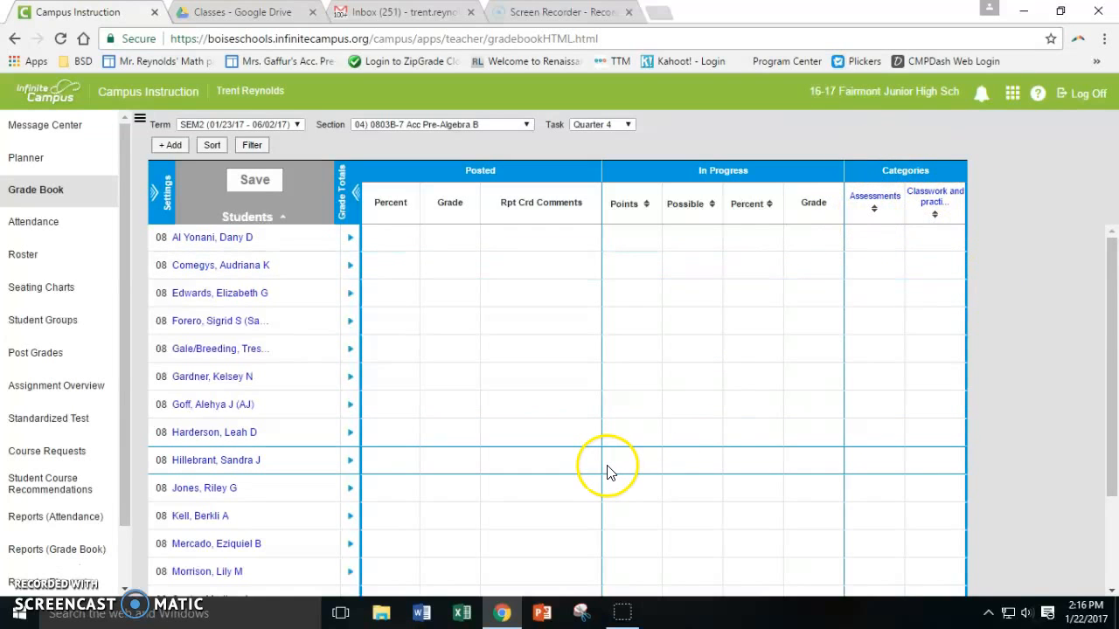
left_click(173, 146)
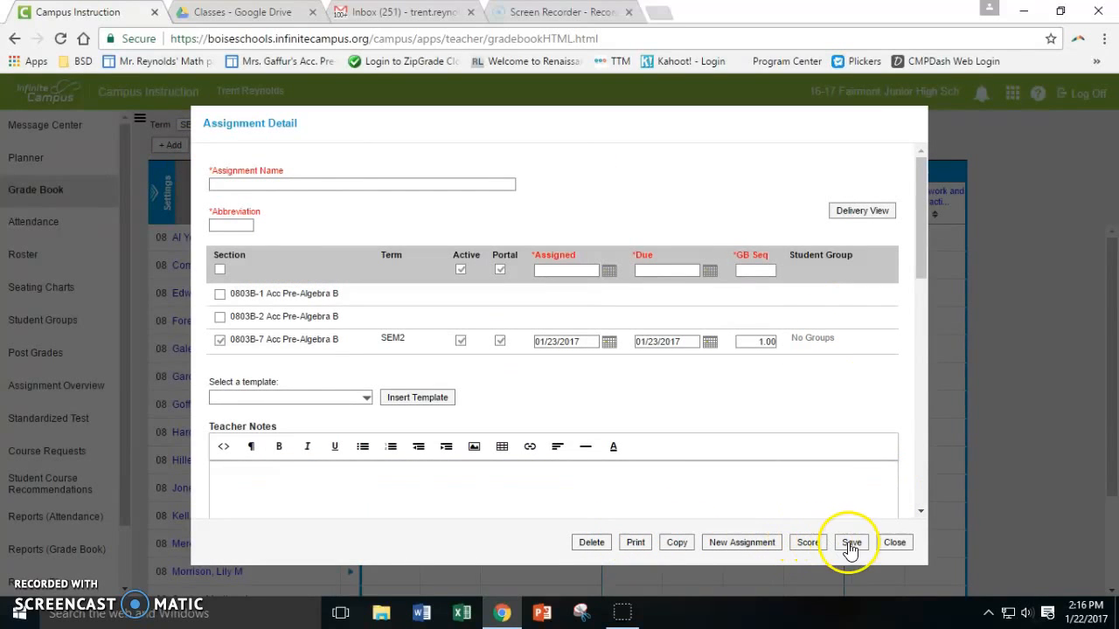
left_click(892, 542)
Switch the grade book to section 0803B-1 Acc Pre-Algebra B and on to section 0803B-2 Acc Pre-Algebra B.
left_click(408, 125)
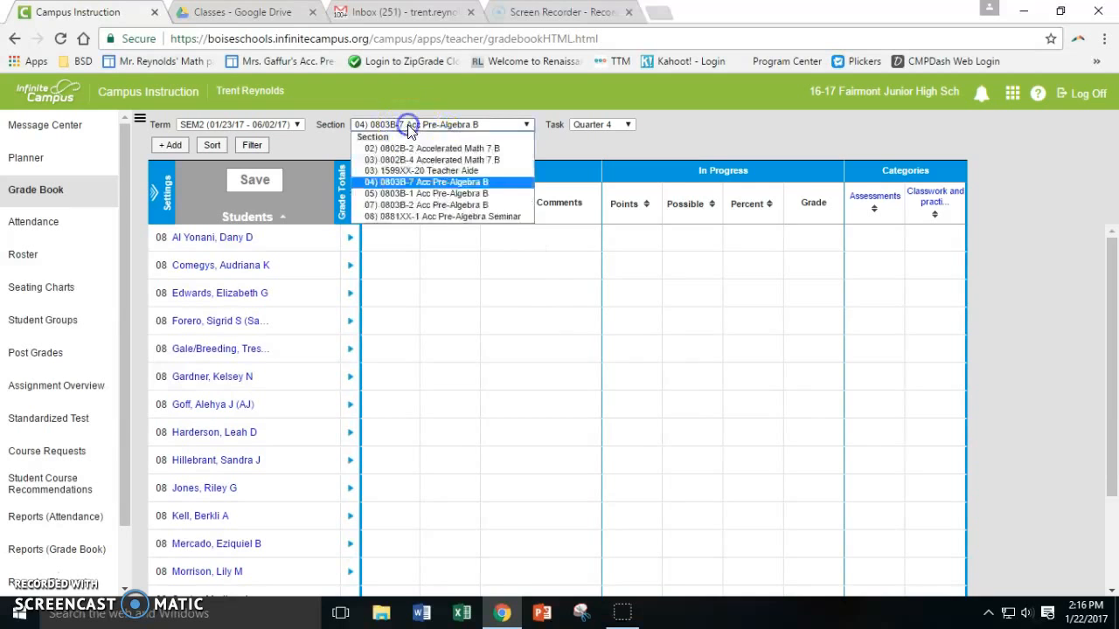
left_click(412, 193)
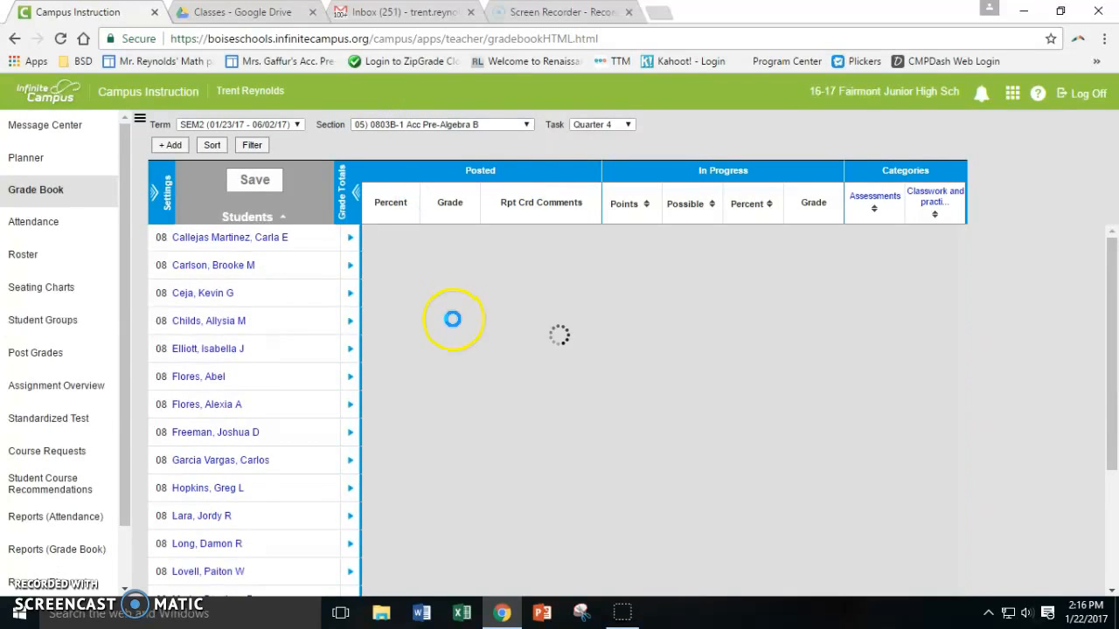
left_click(382, 125)
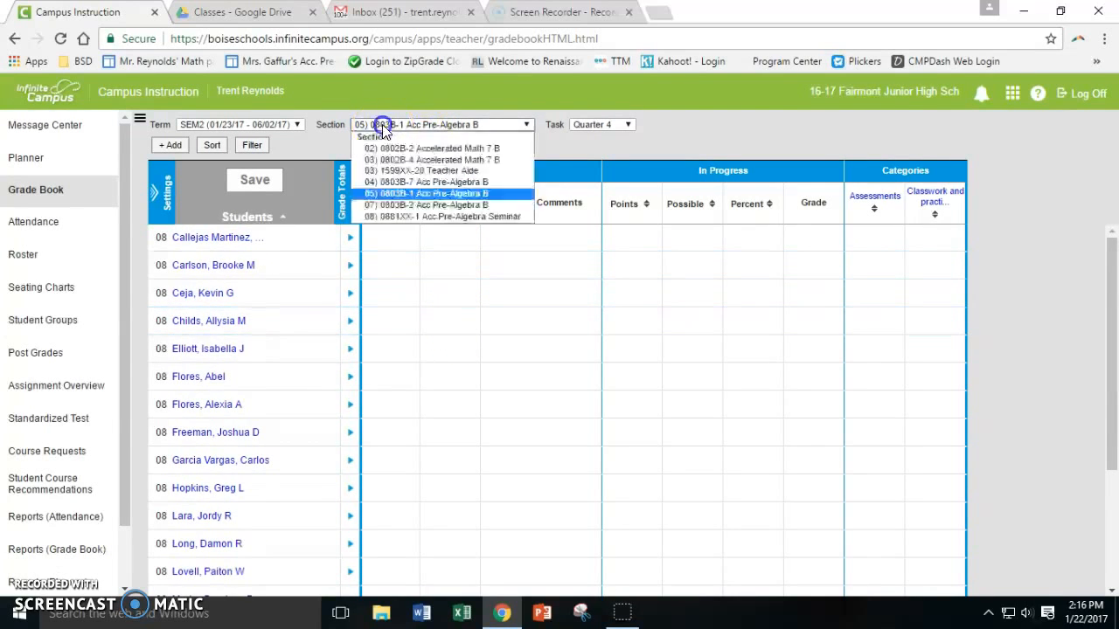
left_click(384, 205)
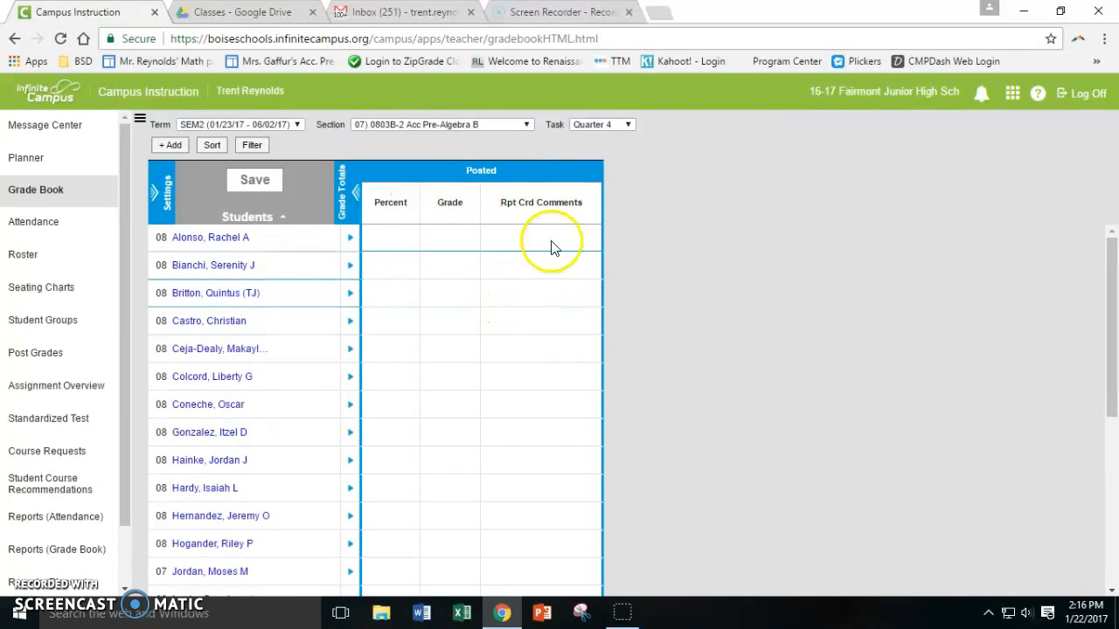
Examine the grading tasks and the Quarter 4 categories offered for a new assignment in section 0803B-2, and close it without saving.
left_click(171, 146)
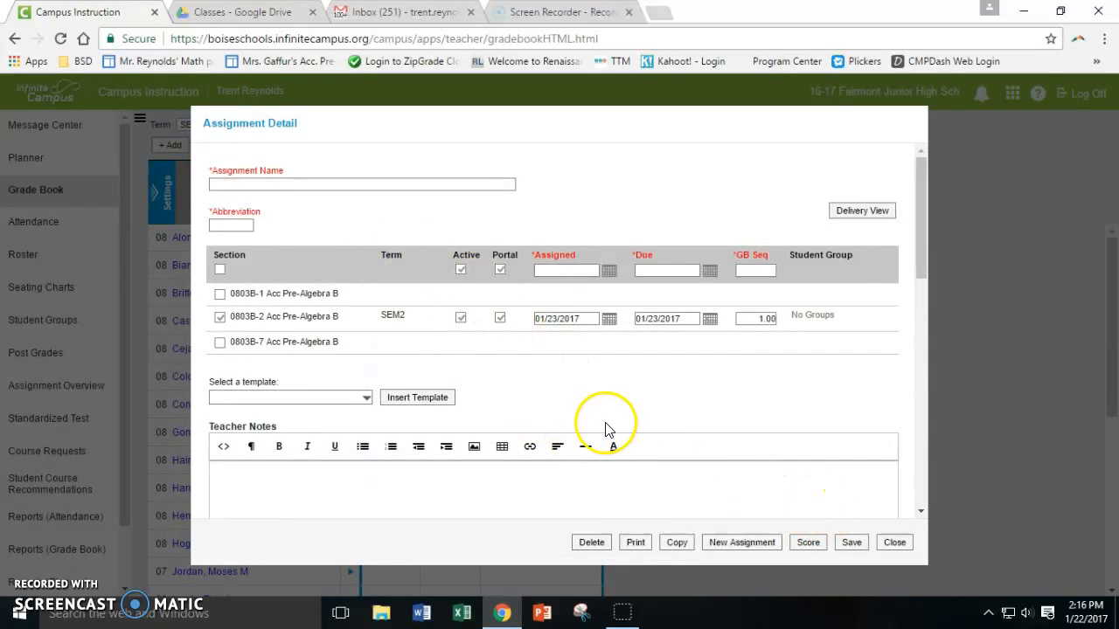
scroll(610, 428, "down", 3)
scroll(603, 426, "up", 2)
scroll(603, 426, "down", 4)
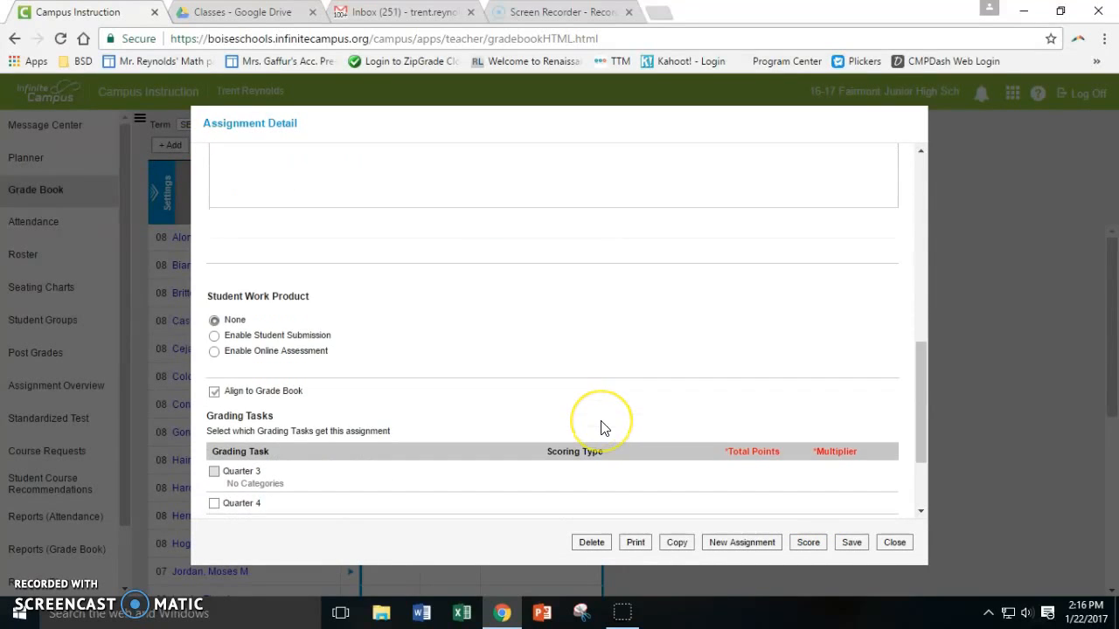
scroll(601, 428, "down", 2)
left_click(214, 374)
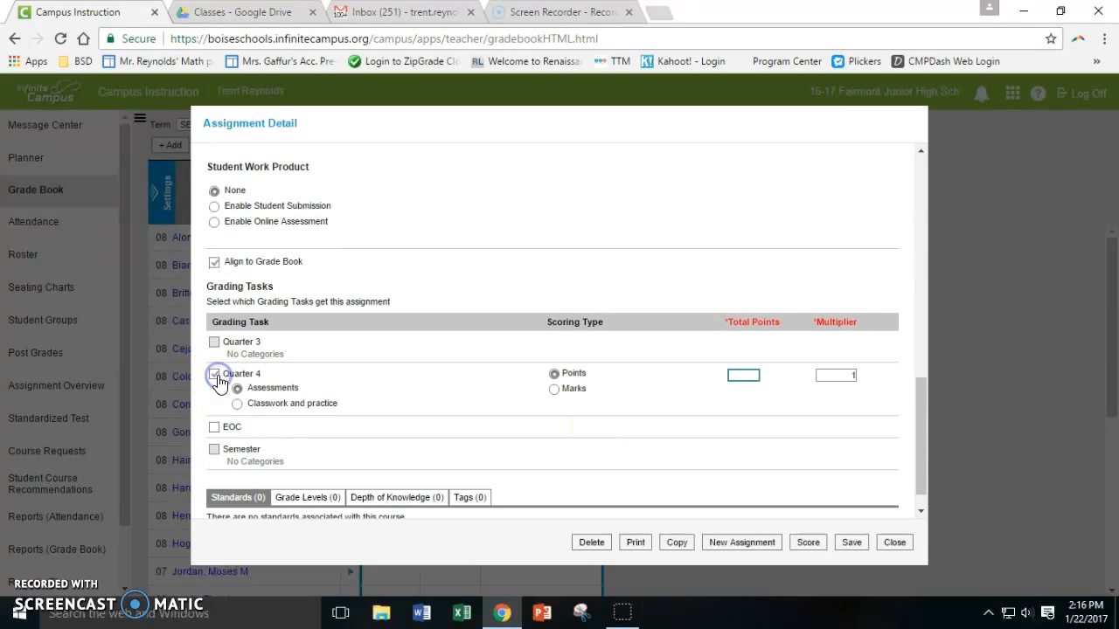
left_click(213, 374)
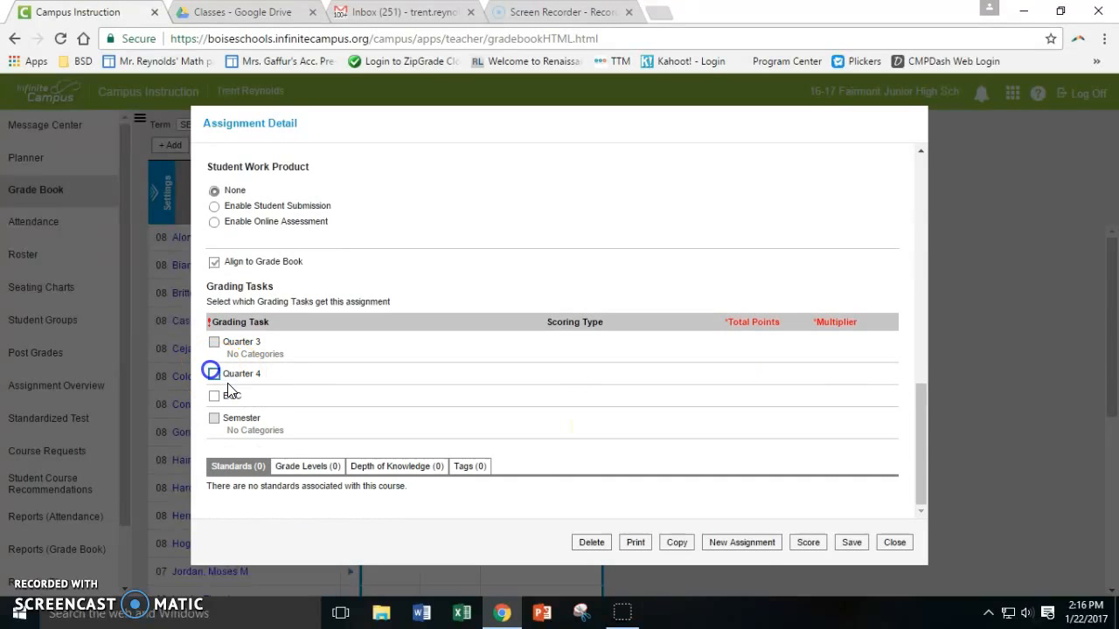
left_click(895, 543)
left_click(629, 143)
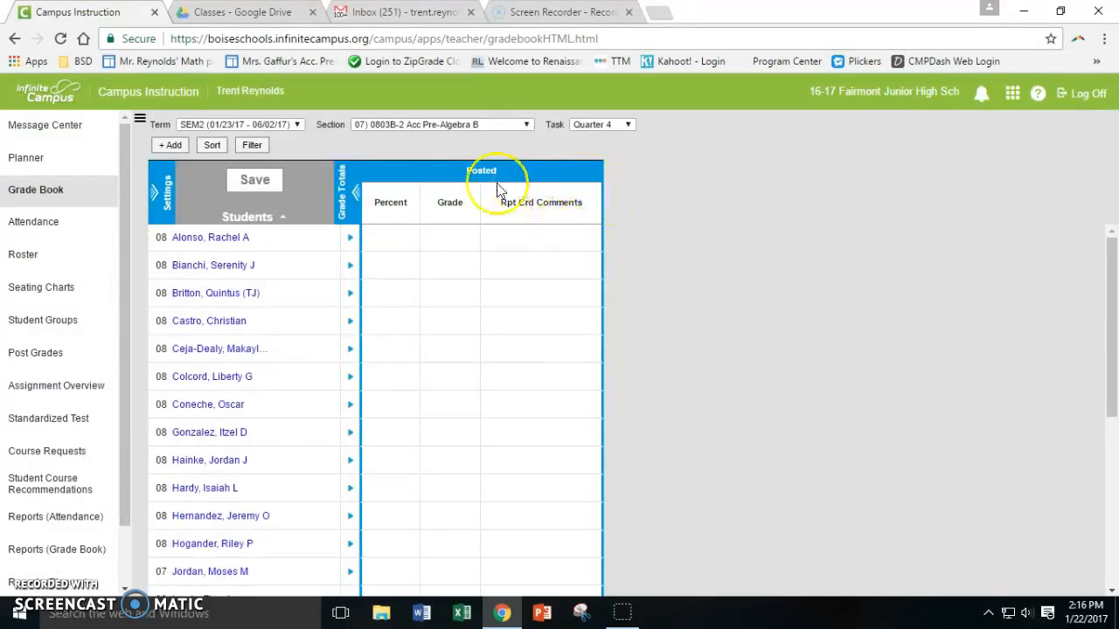
left_click(159, 189)
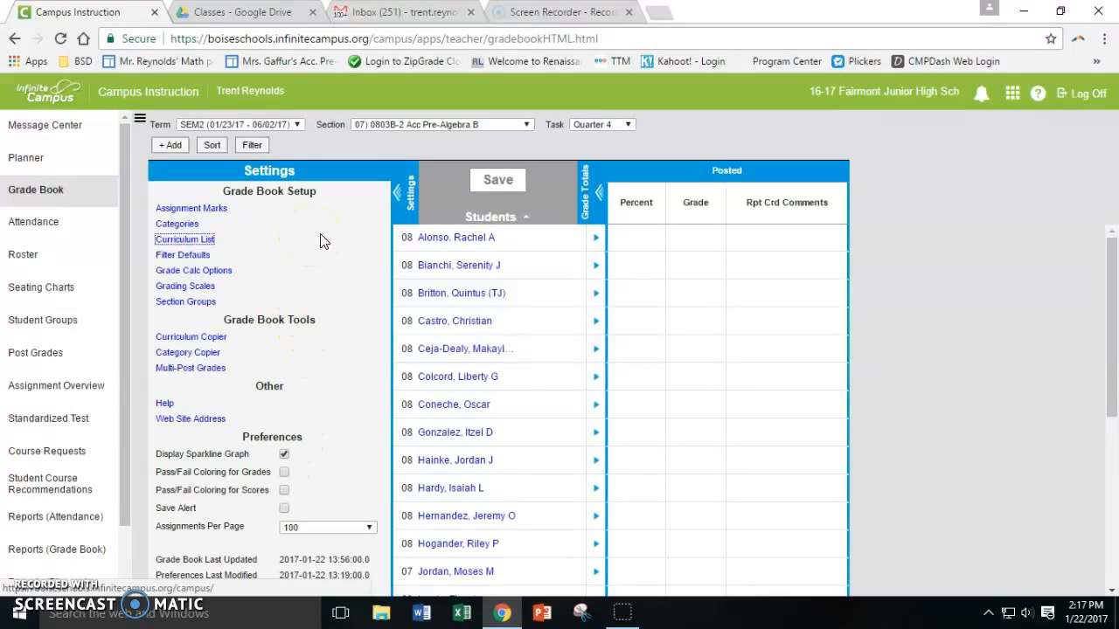
left_click(396, 192)
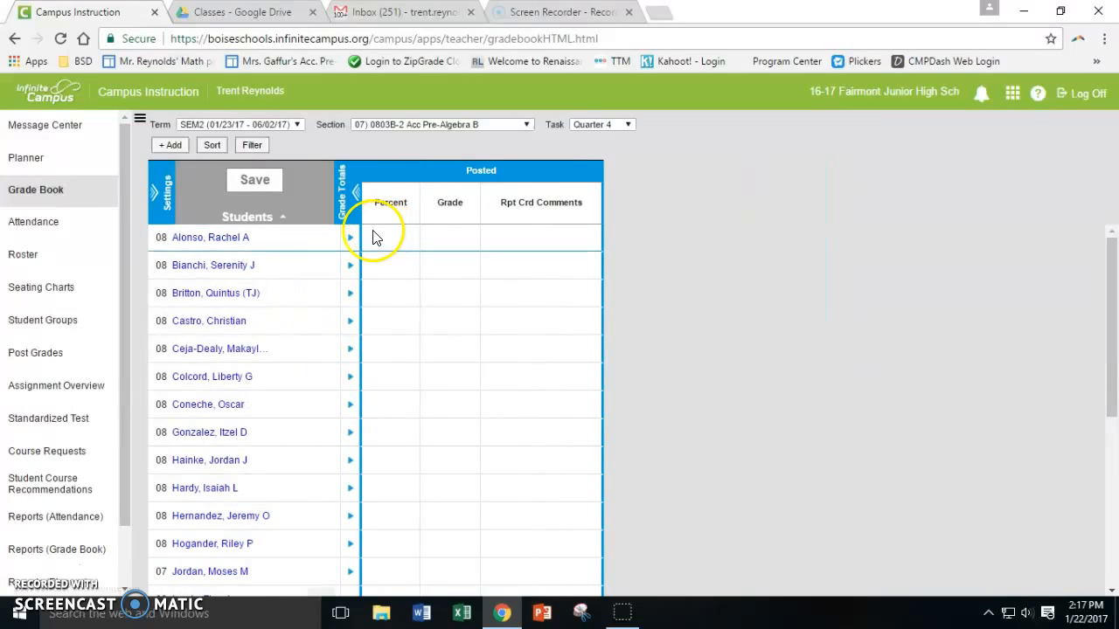